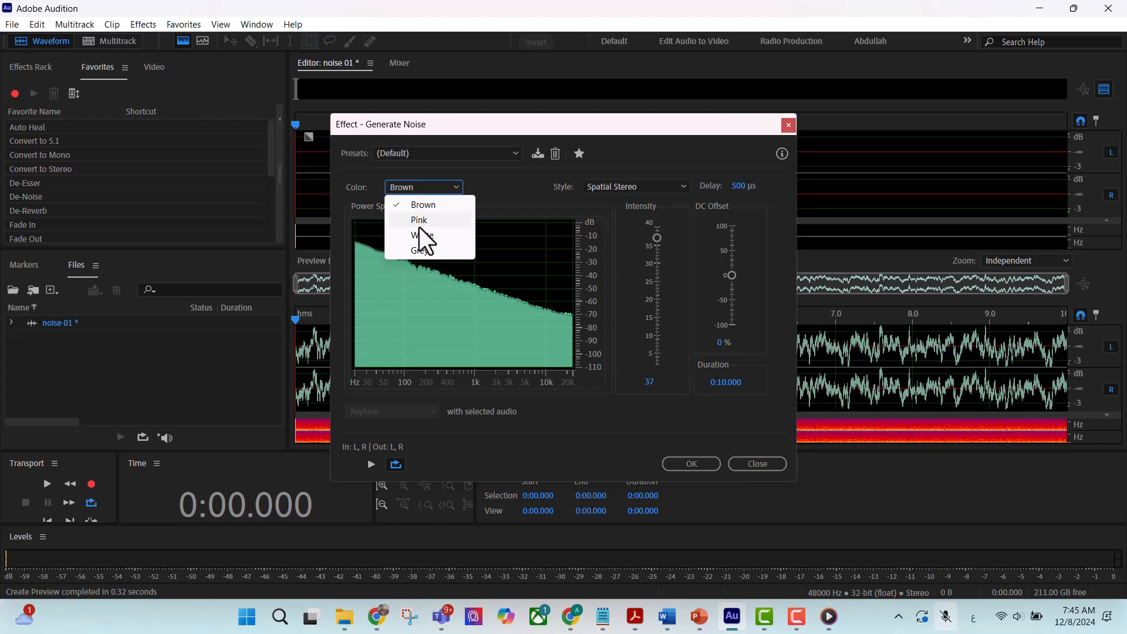
Try the Pink and Brown noise colors in the Generate Noise effect.
click(421, 221)
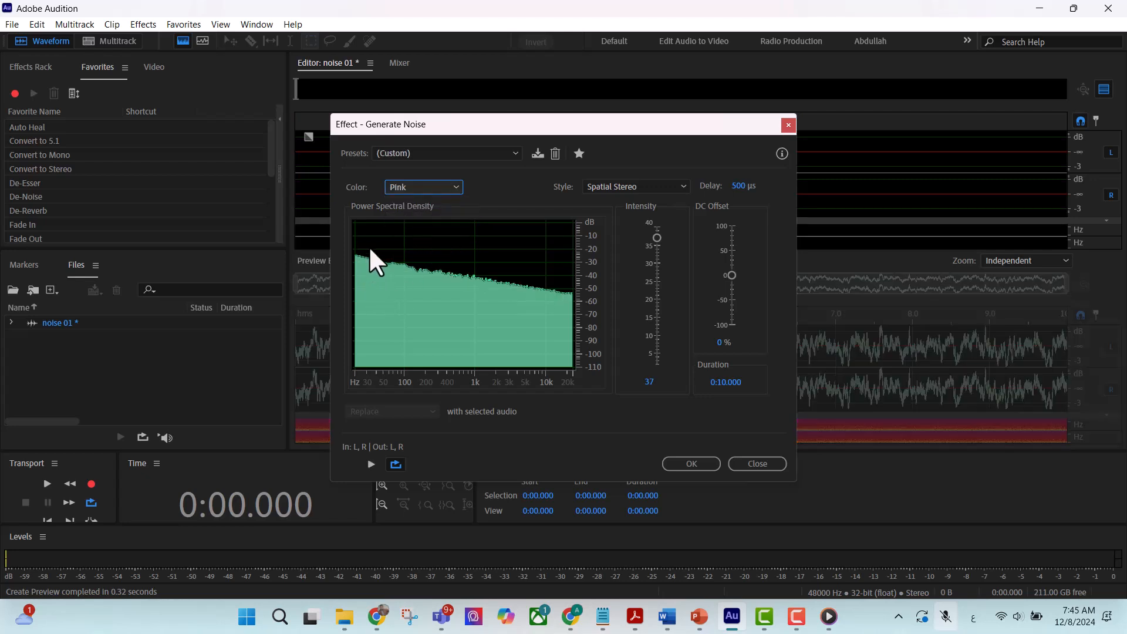
click(429, 188)
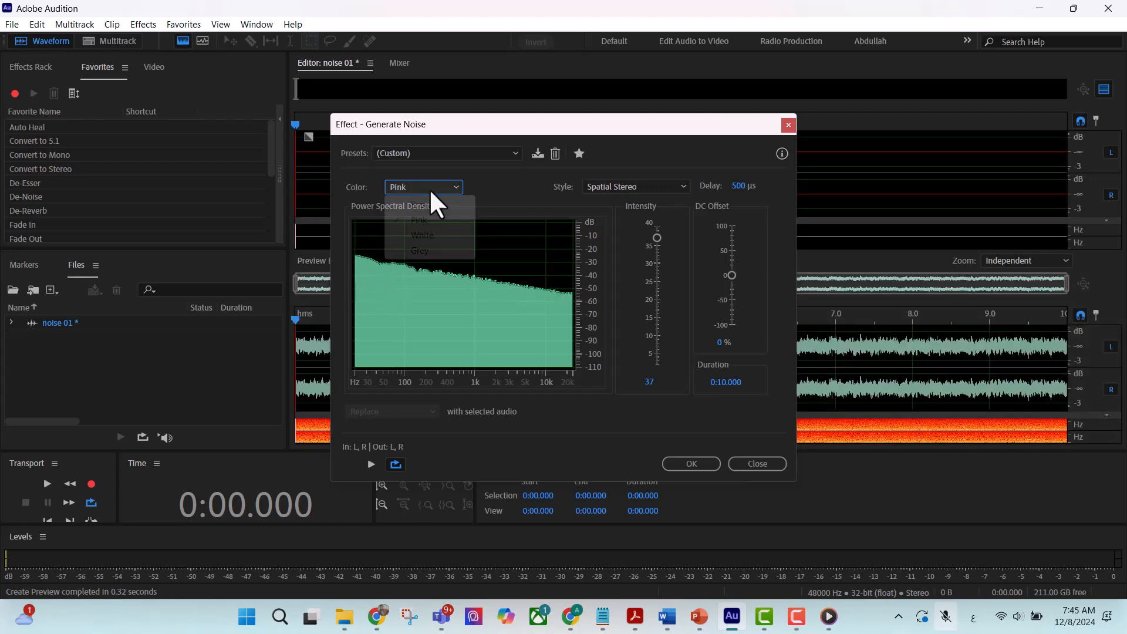
click(433, 206)
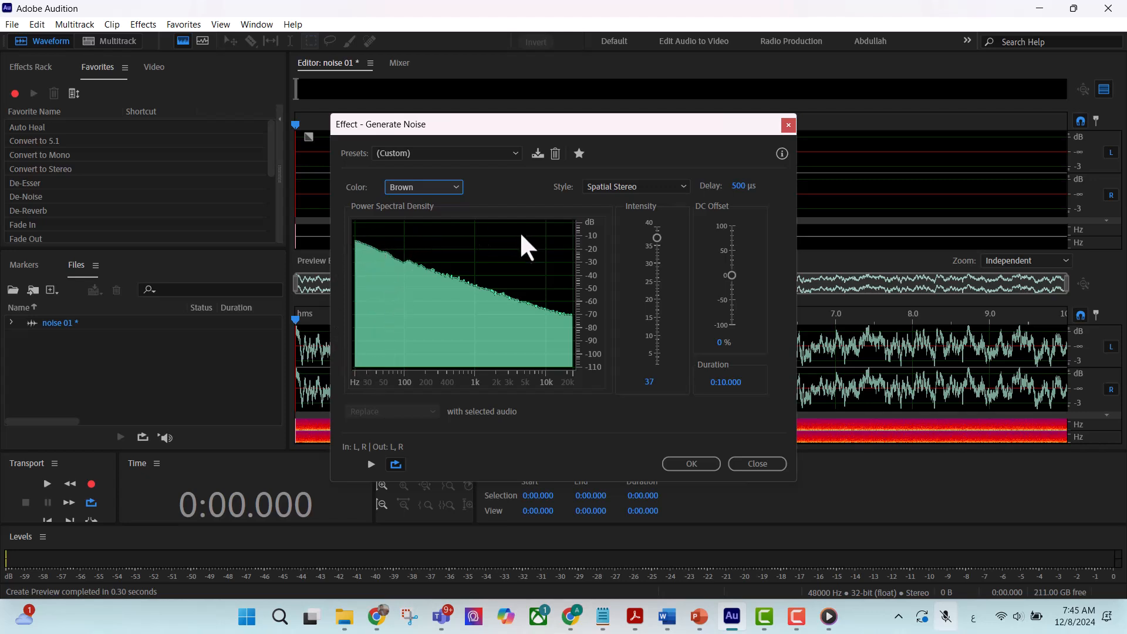
click(725, 383)
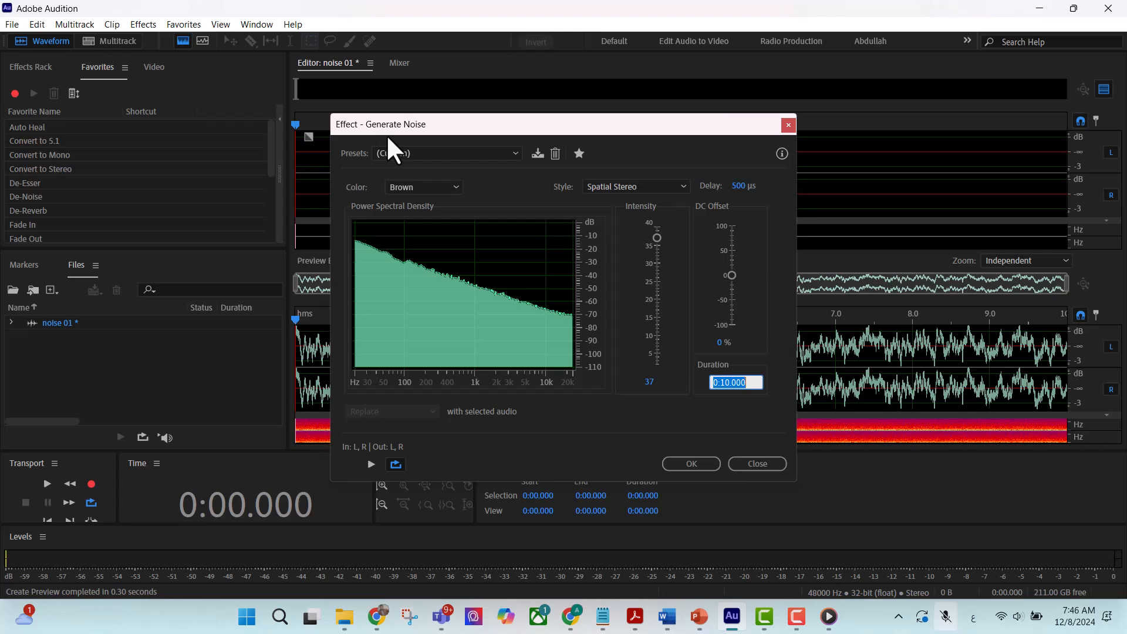
Set the generated noise color to White and preview it briefly.
click(413, 189)
click(424, 235)
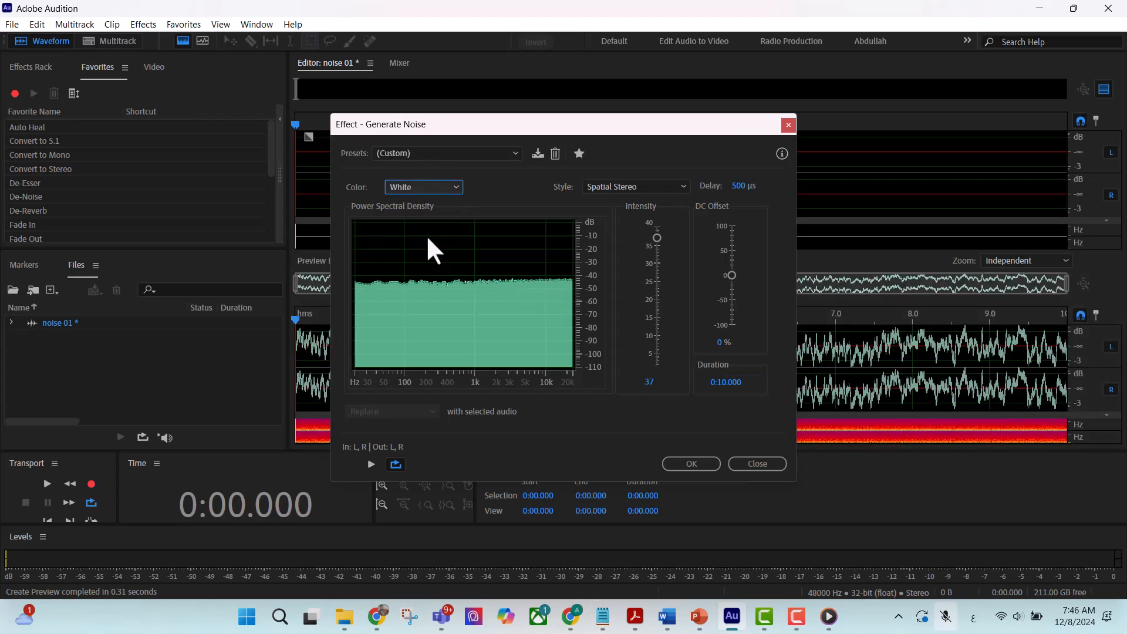
click(365, 462)
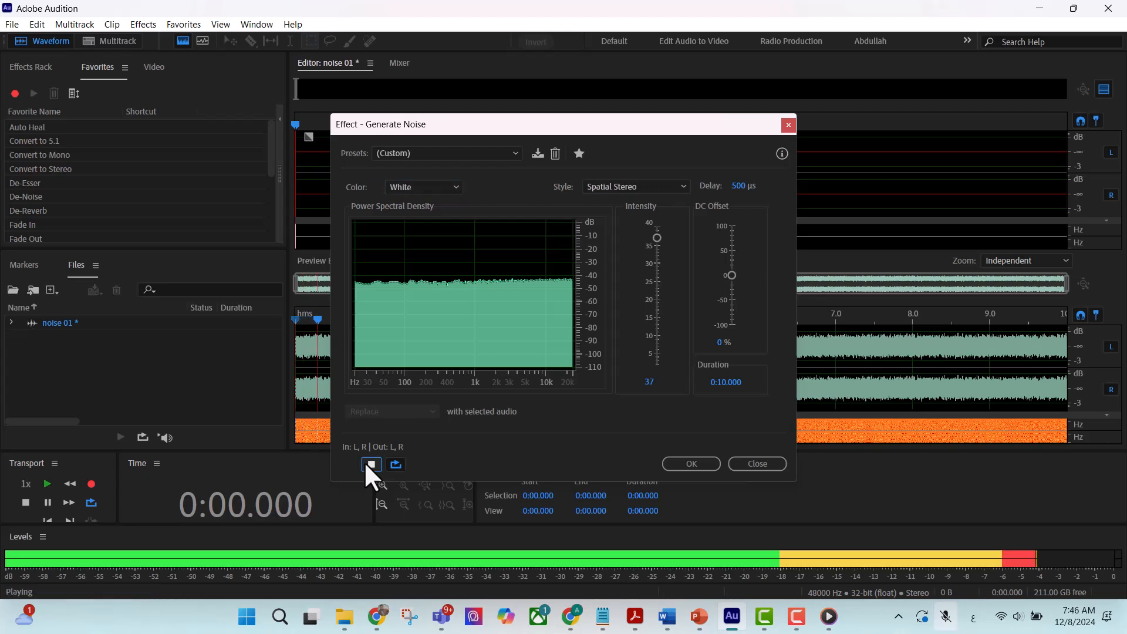
click(371, 465)
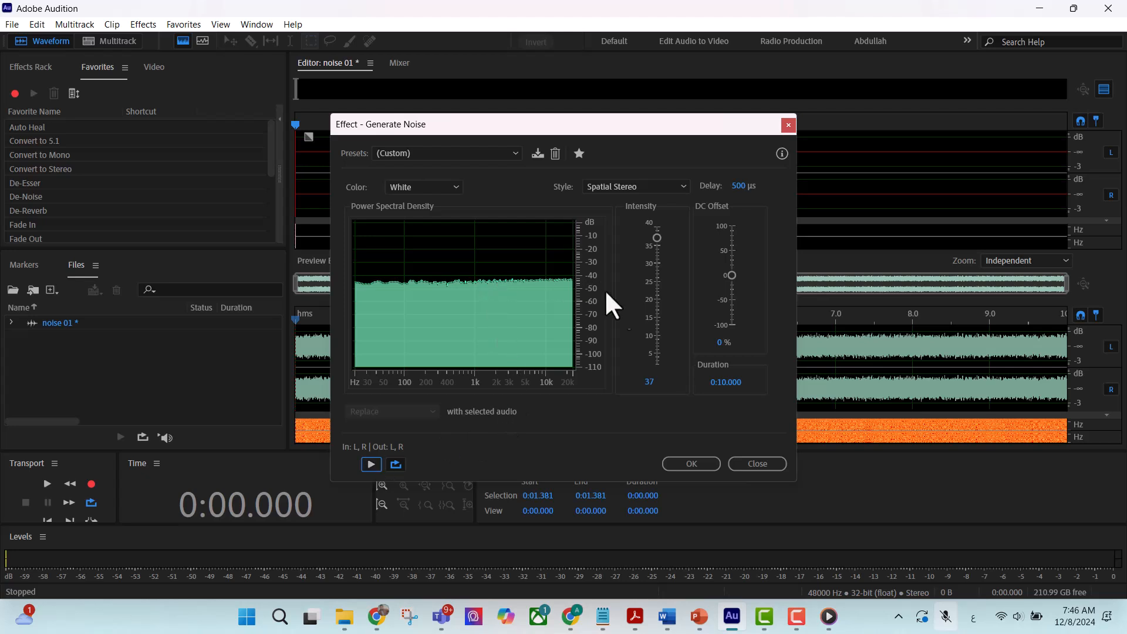
Set the noise style to Mono, apply the generated noise to the file, and play its beginning.
click(669, 187)
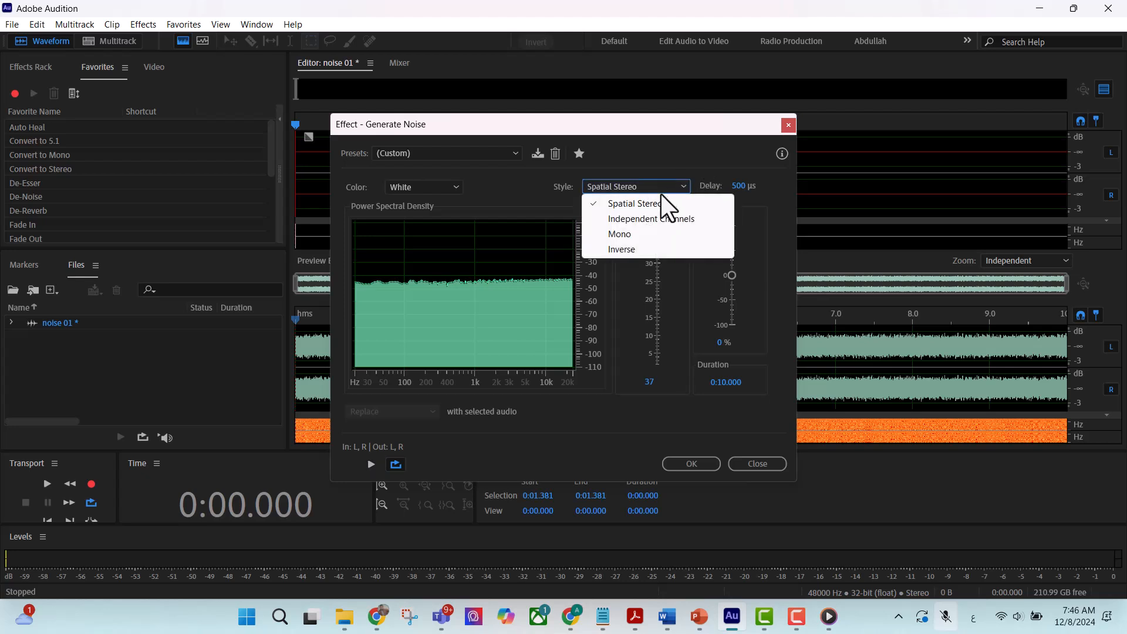
click(620, 234)
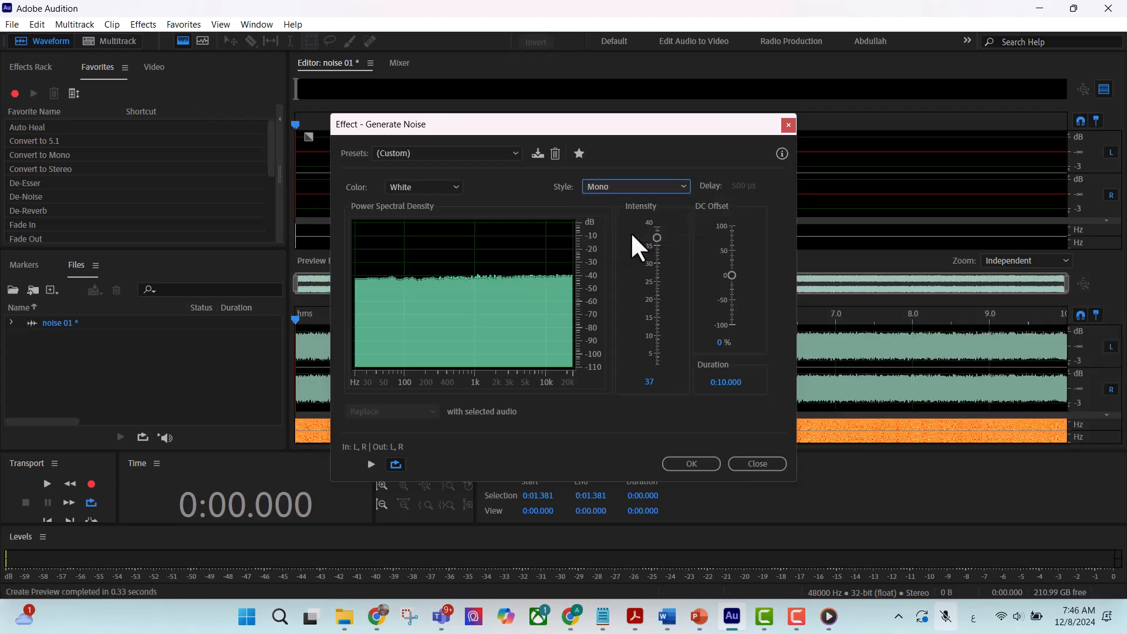
click(684, 465)
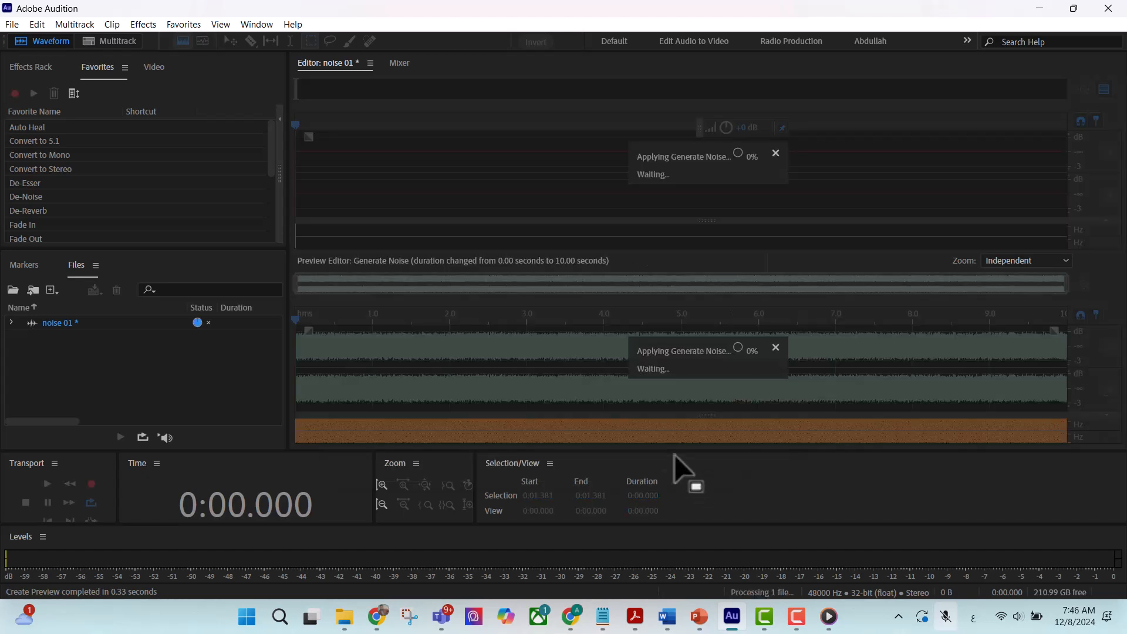
key(space)
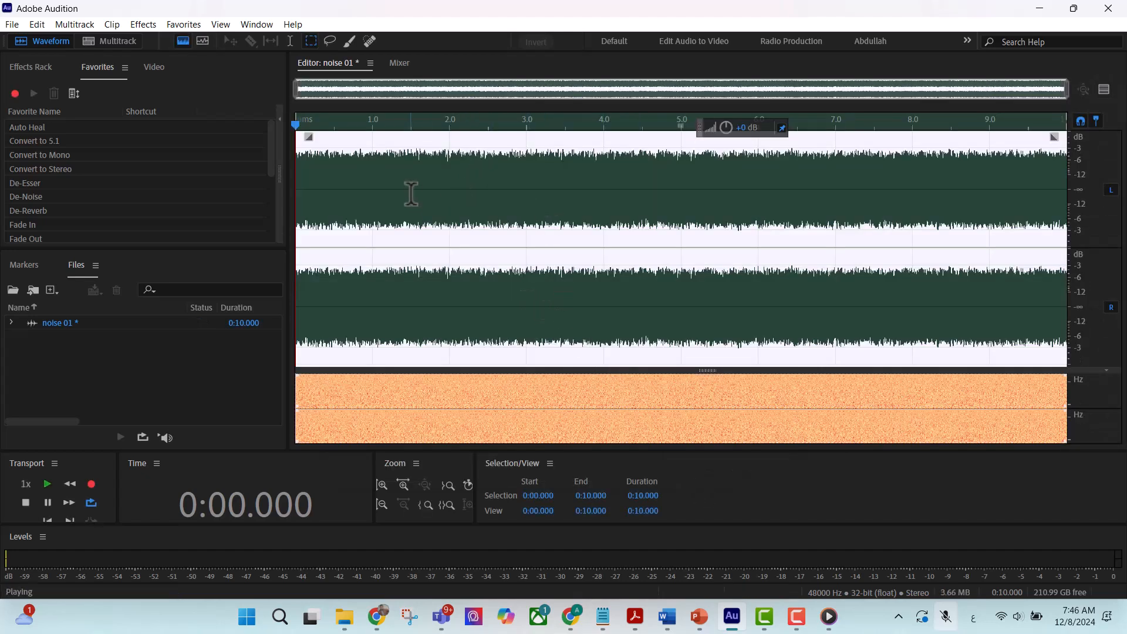
key(space)
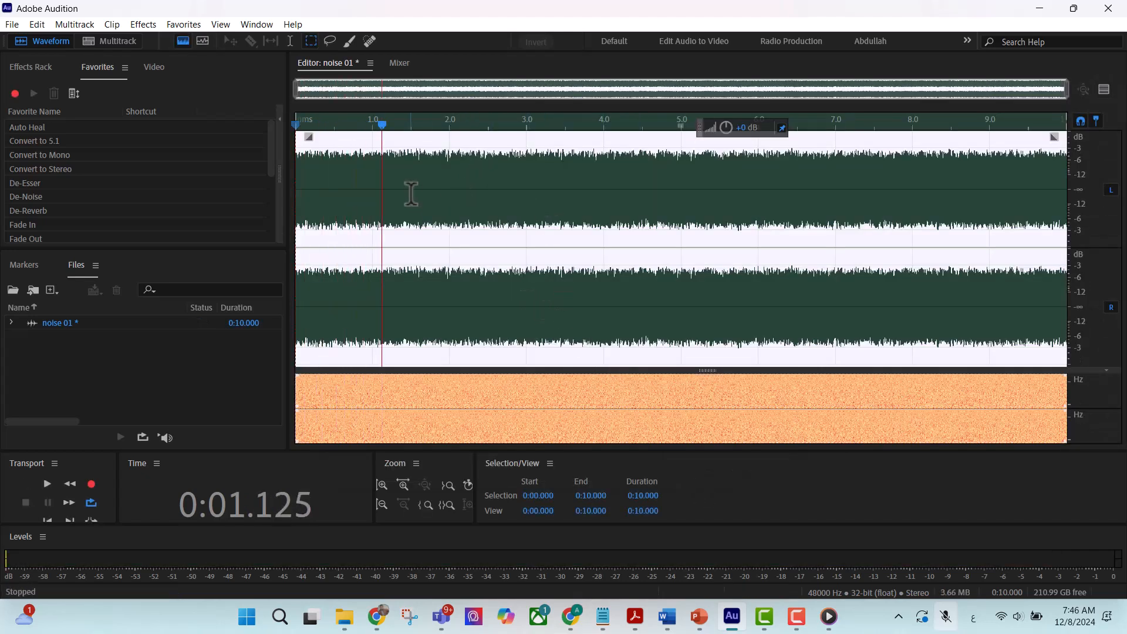
Examine the noise in an enlarged spectral pitch display and in the spectral frequency display, and restore the larger waveform view.
click(201, 41)
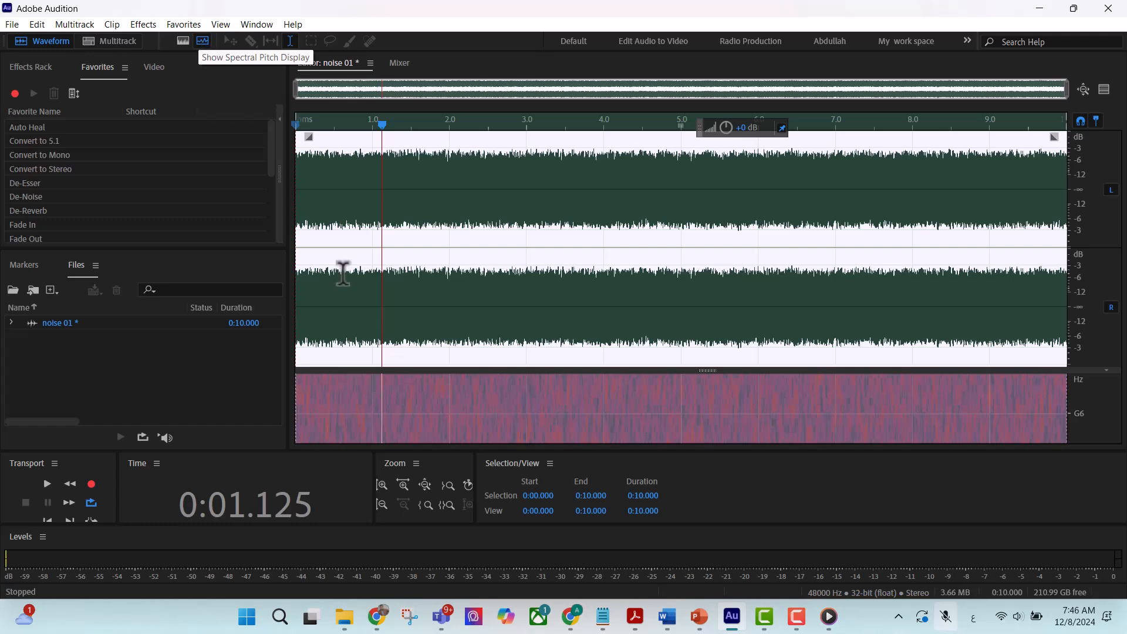
drag(428, 374, 432, 241)
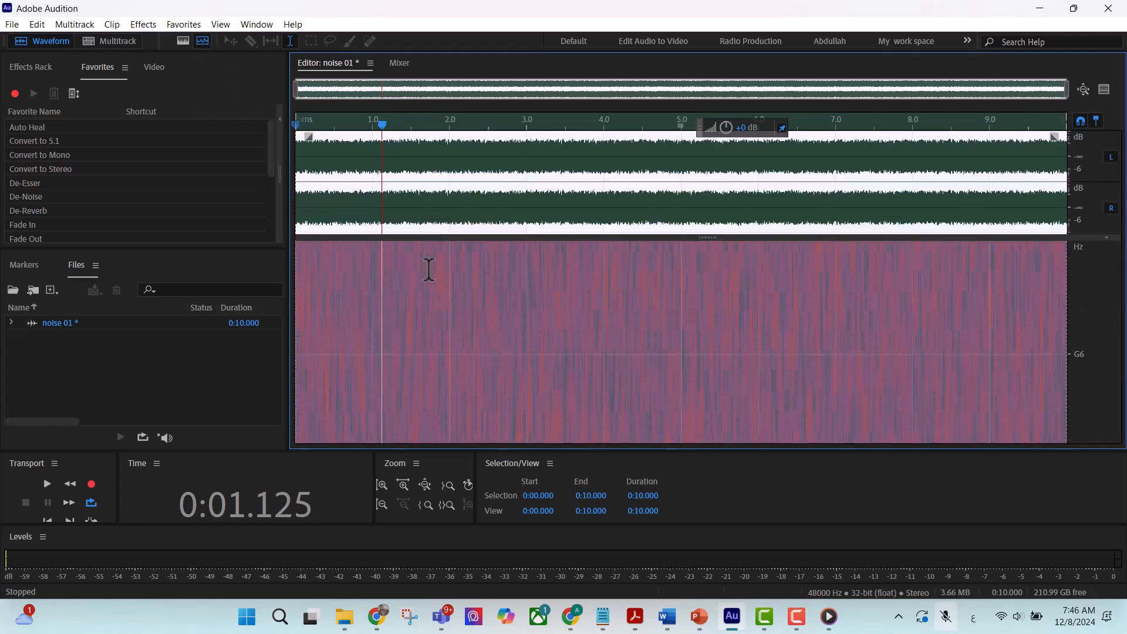
click(421, 299)
click(183, 41)
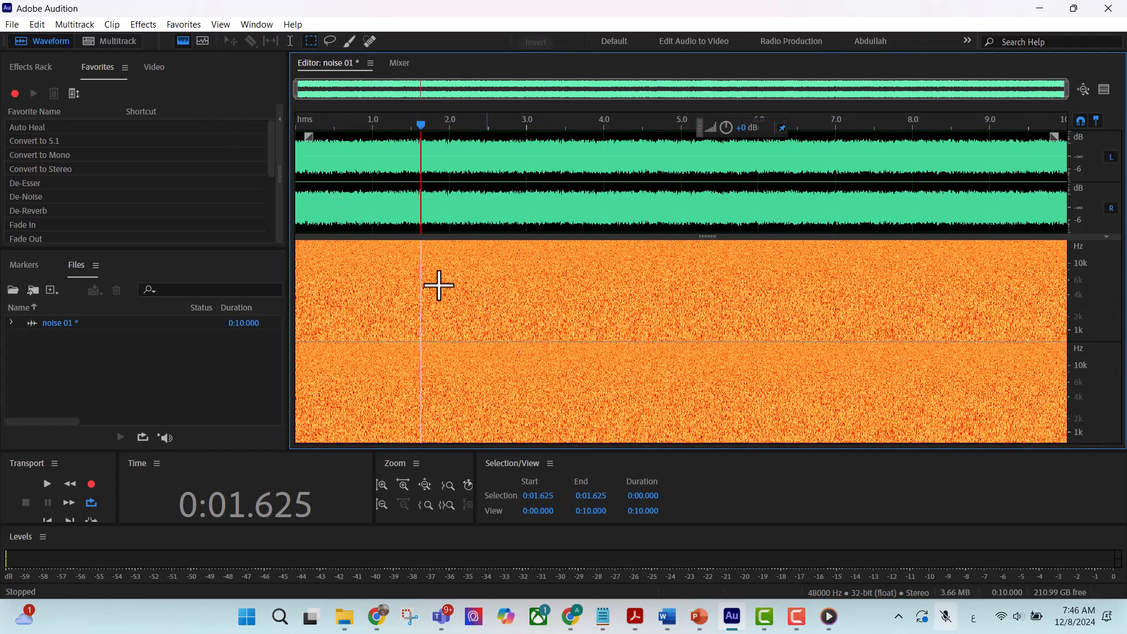
drag(420, 131, 373, 129)
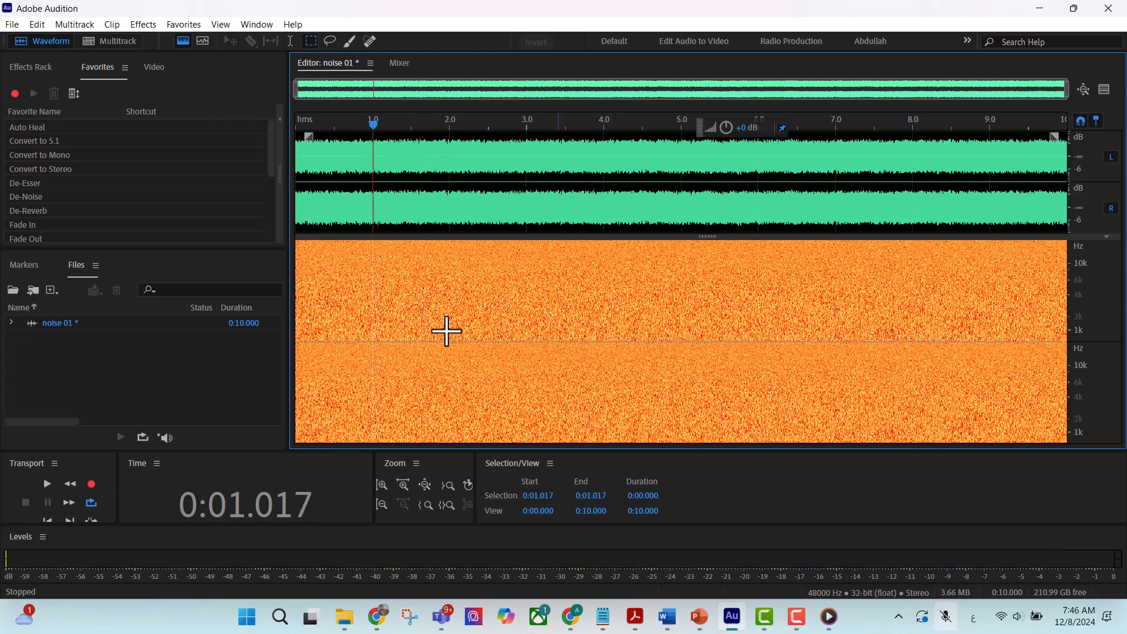
drag(420, 239, 405, 397)
Fade the noise in up to about 2.3 s and fade it out to the end of the clip, and play the result.
drag(374, 130, 479, 171)
drag(1020, 135, 336, 168)
key(space)
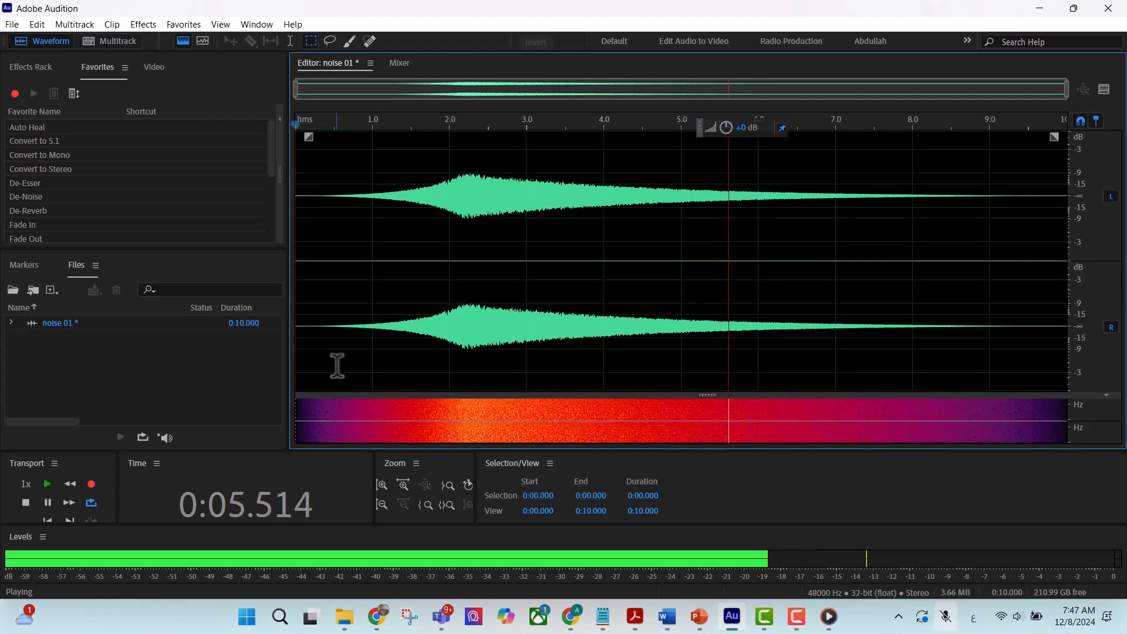
key(space)
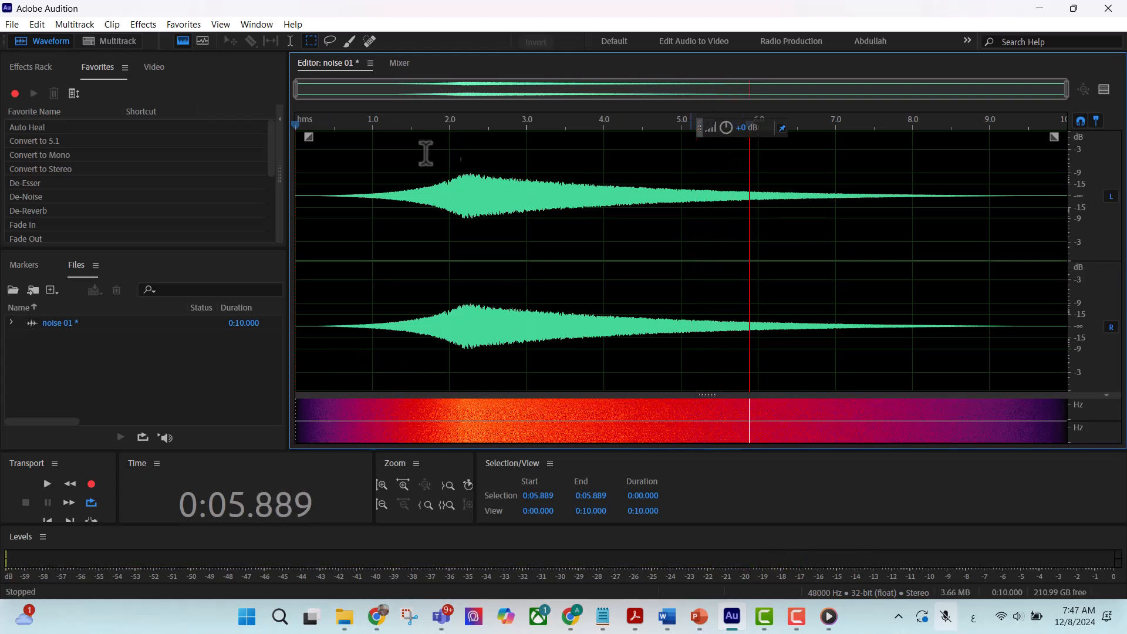
Apply a second fade-in and fade-out to shape a short pulse peaking at about 2.5 s, and play it.
drag(310, 136, 558, 141)
drag(1055, 143, 478, 196)
click(430, 134)
key(space)
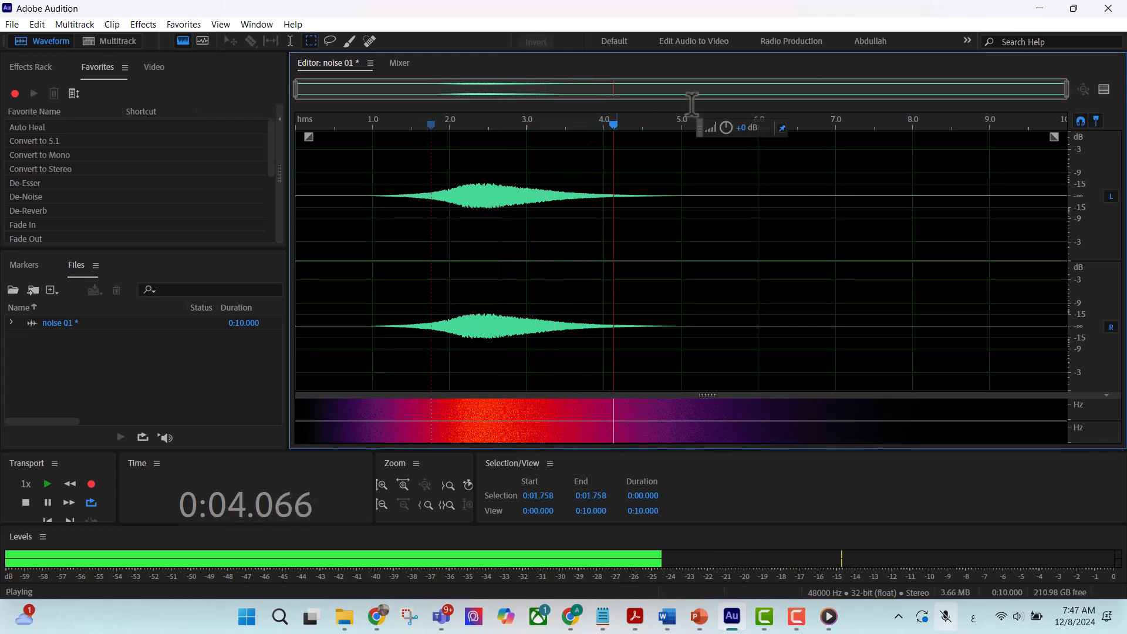
click(542, 225)
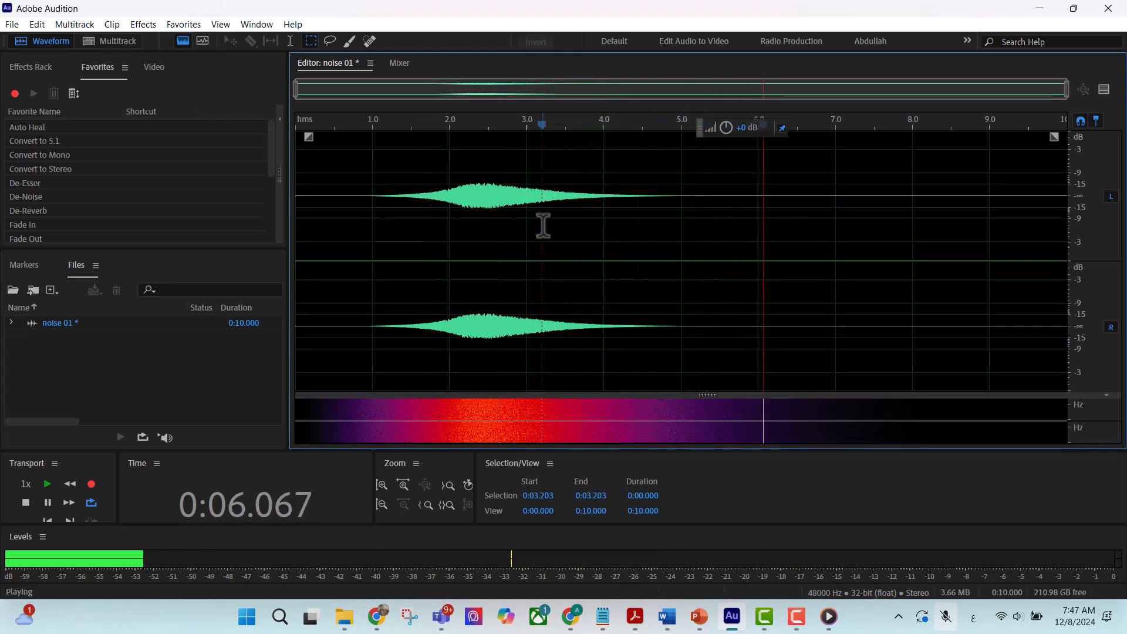
key(space)
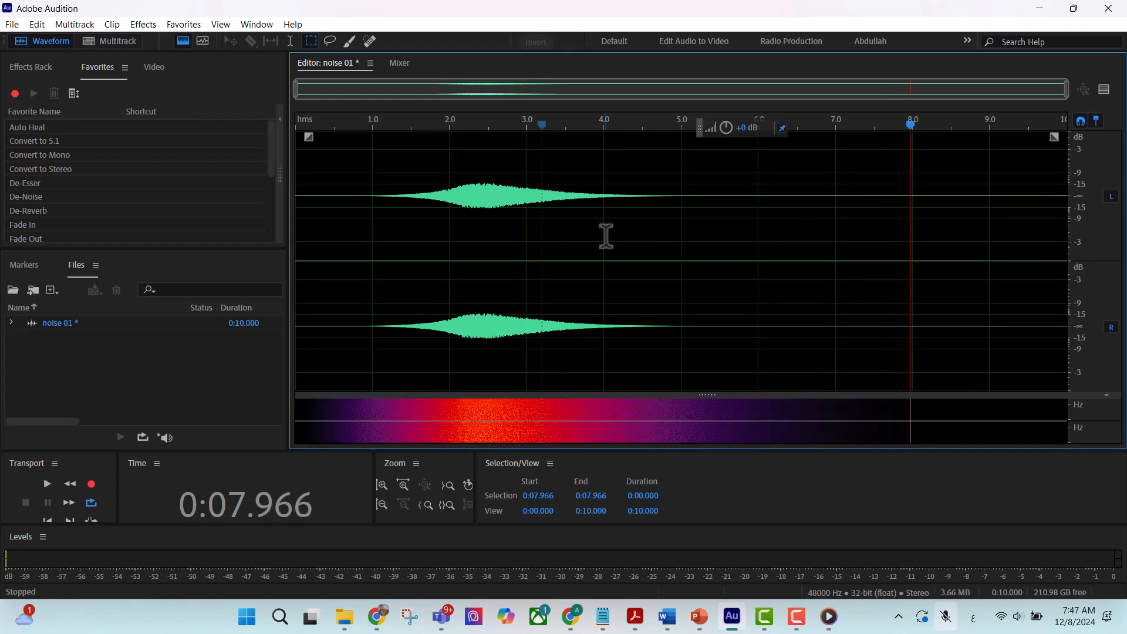
Select the noise pulse from about 1.2 s to 4.5 s and copy it.
drag(398, 192, 280, 206)
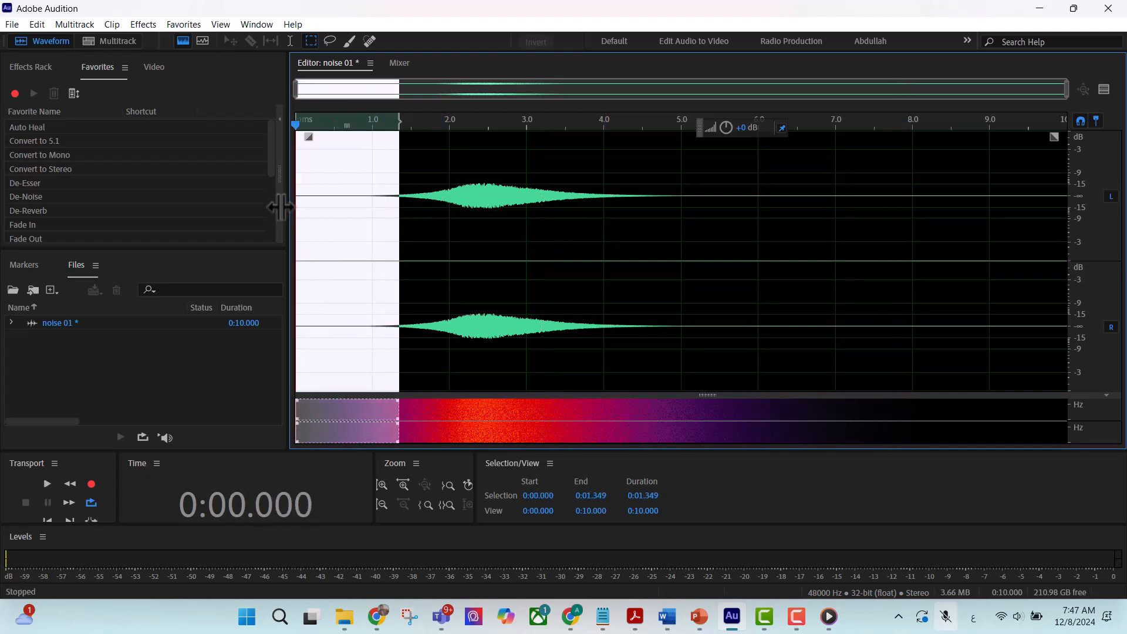
drag(645, 200, 390, 224)
key(ctrl+c)
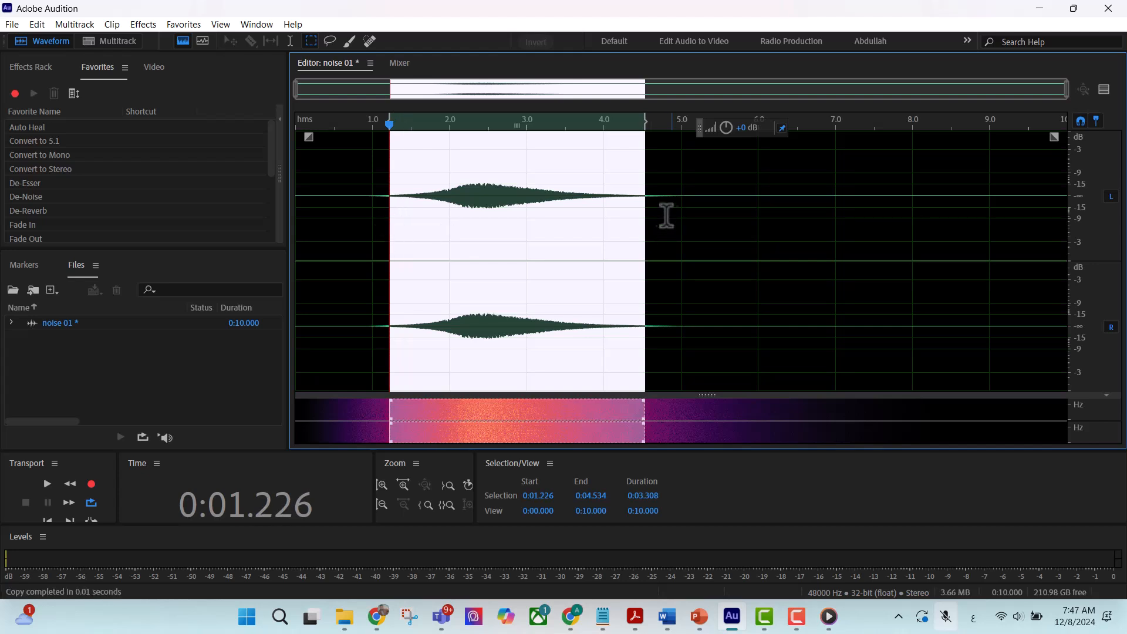
Paste the copied pulse three times, each at the end of the preceding pulse, to form a repeating wave pattern.
click(624, 196)
key(ctrl+v)
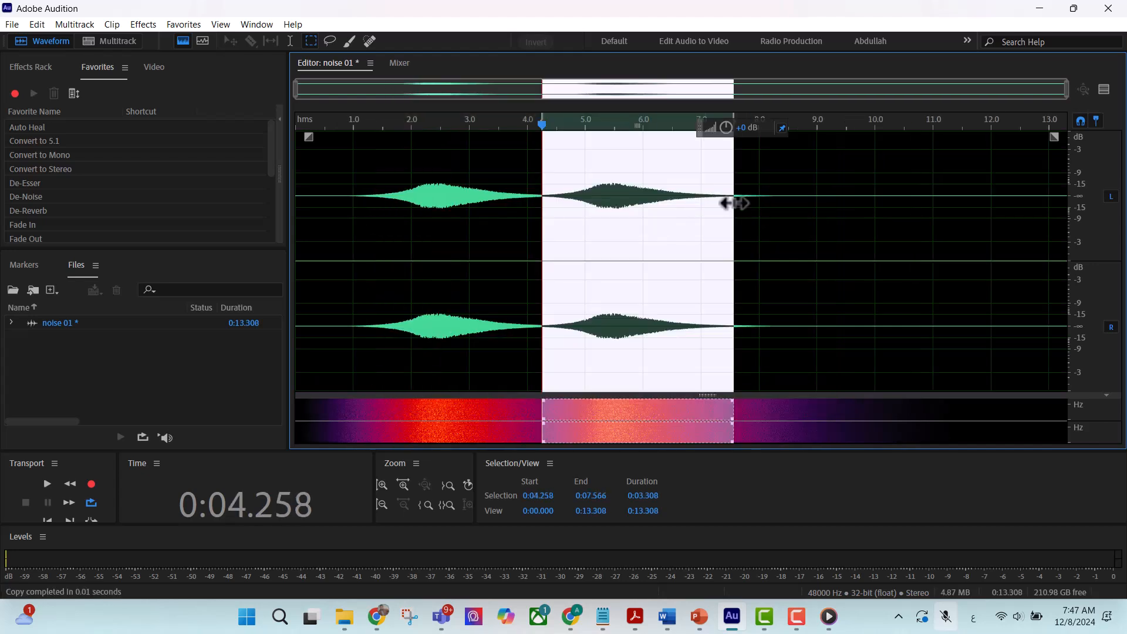
click(720, 197)
key(ctrl+v)
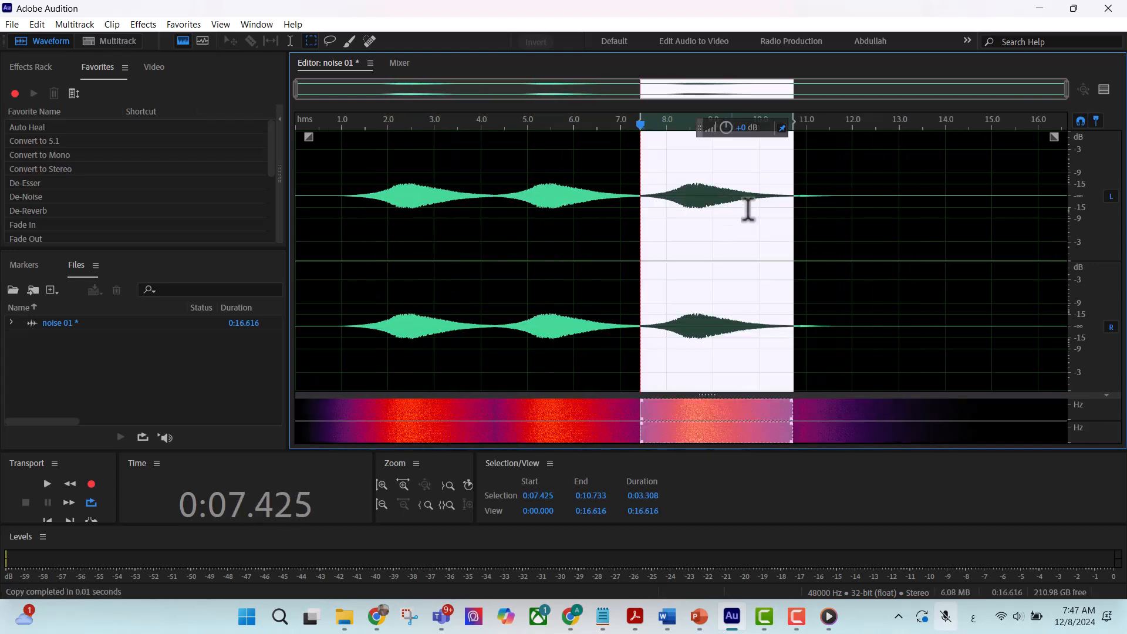
click(787, 189)
key(ctrl+v)
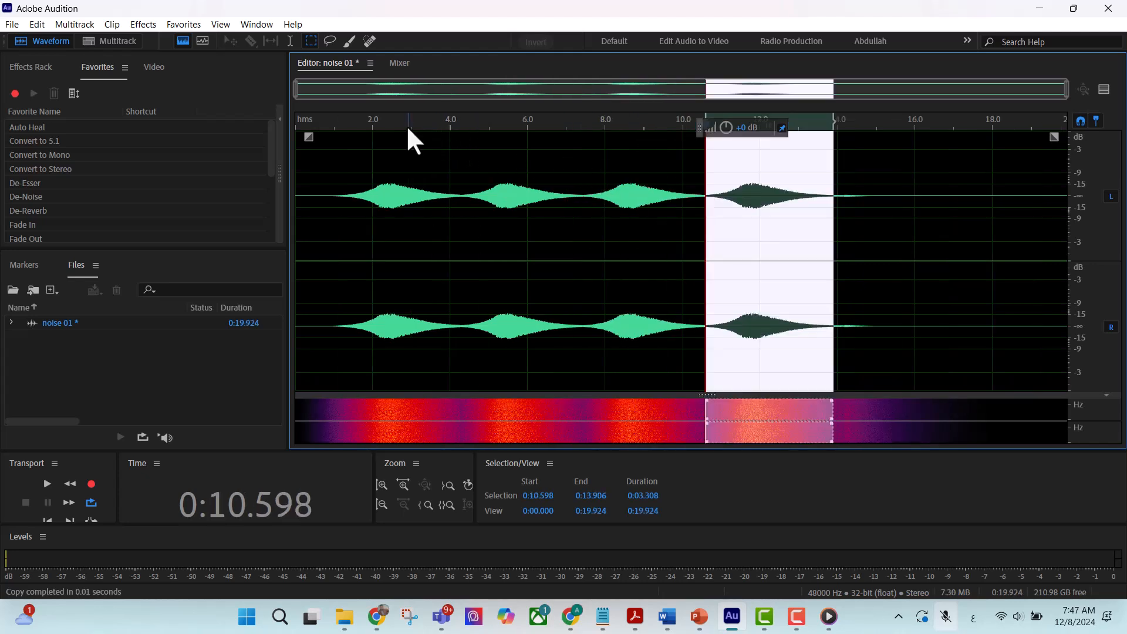
Play the last pasted pulse briefly, and play the whole series of pulses from about 1.155 s.
key(space)
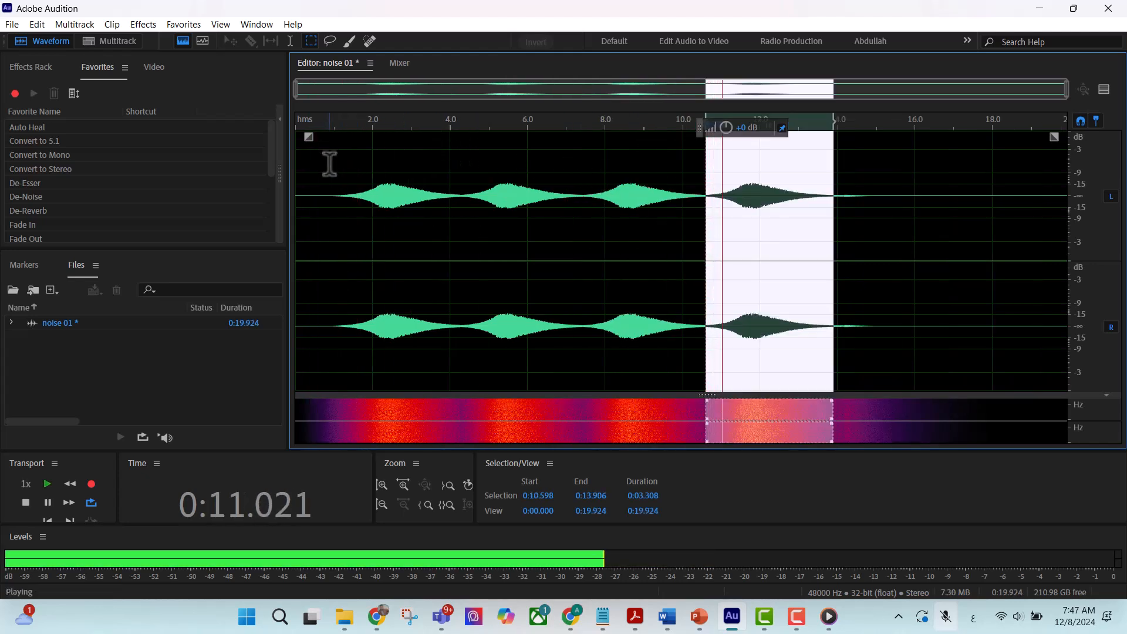
key(space)
click(379, 134)
click(359, 133)
drag(357, 123, 340, 126)
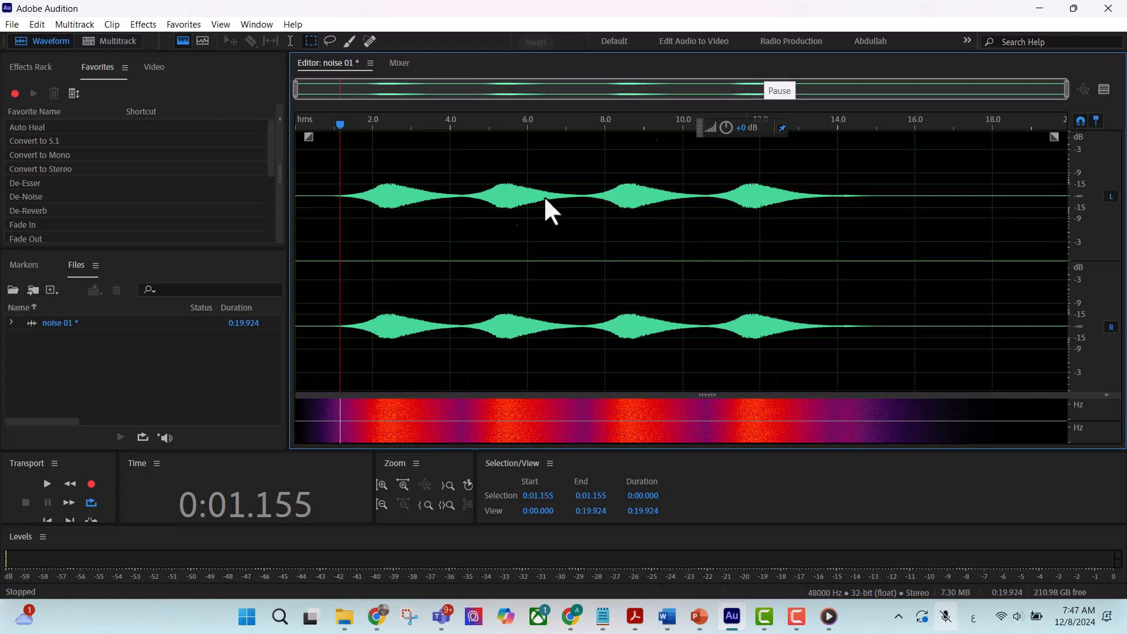
key(space)
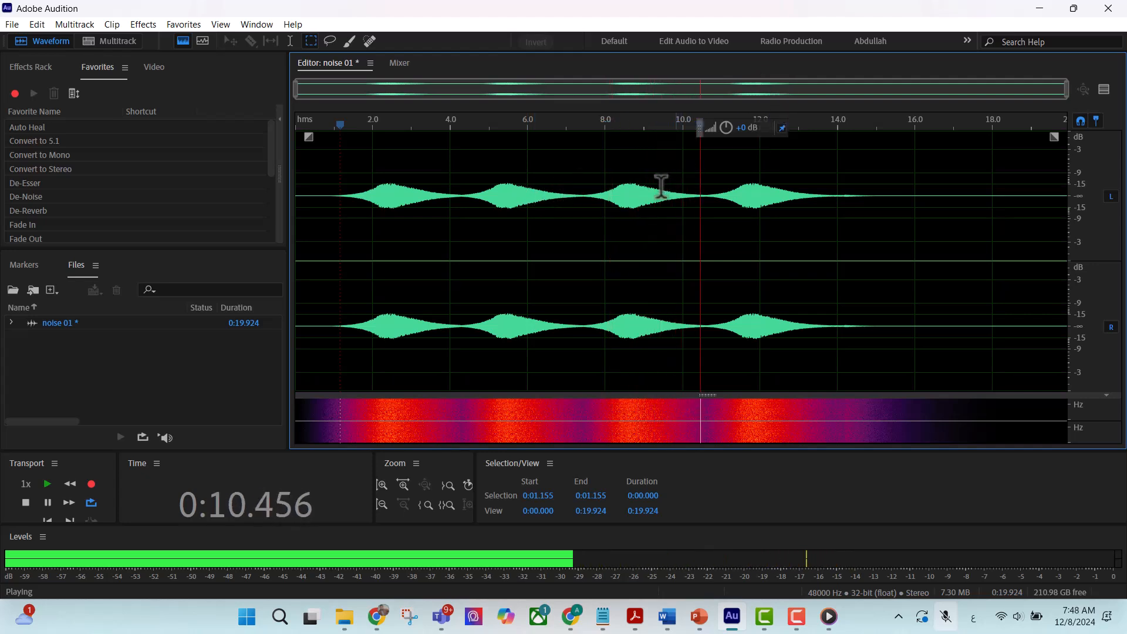
key(space)
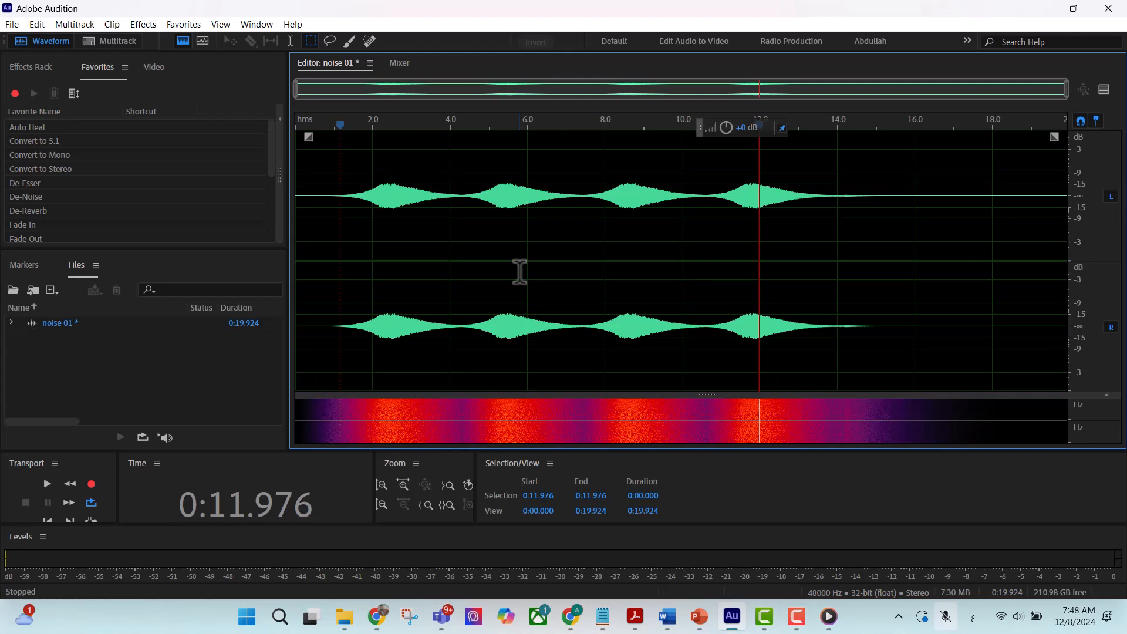
Undo the pasted pulses and the fades on the noise file.
key(ctrl+z)
key(ctrl+z)
key(ctrl+z)
key(ctrl+z)
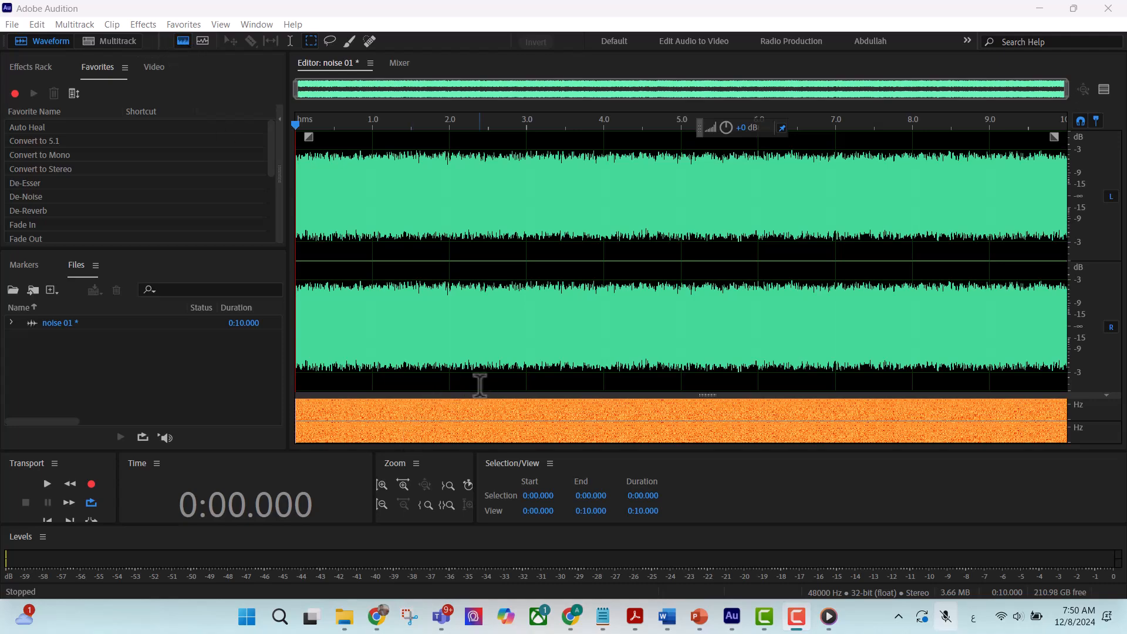
Enlarge the spectral display and delete two freehand lasso selections, spanning about 0.5–2.1 s and 2.1–3.75 s.
drag(481, 400, 498, 174)
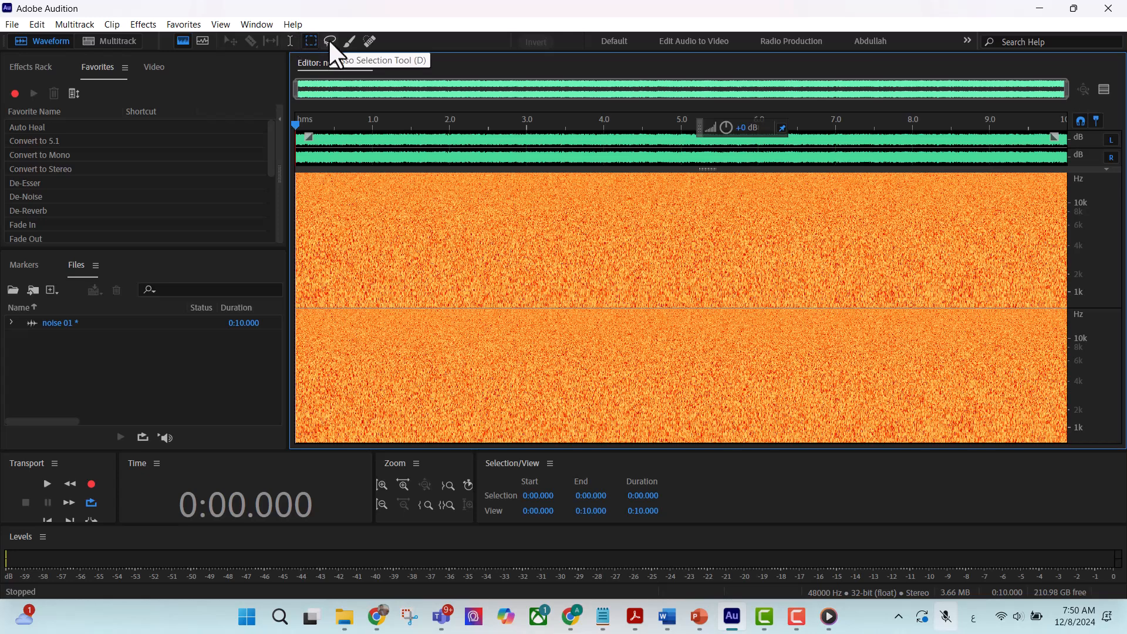
click(328, 39)
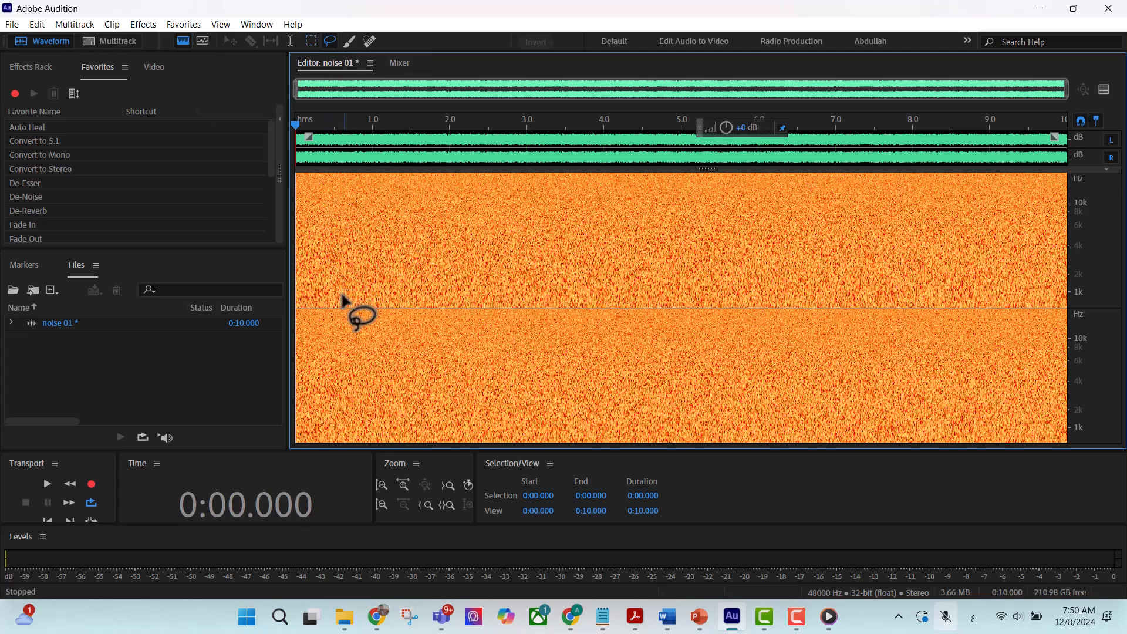
mouse_move(337, 325)
mouse_down()
mouse_move(382, 252)
mouse_move(400, 252)
mouse_move(455, 403)
mouse_move(378, 417)
mouse_move(340, 377)
mouse_move(338, 324)
mouse_up()
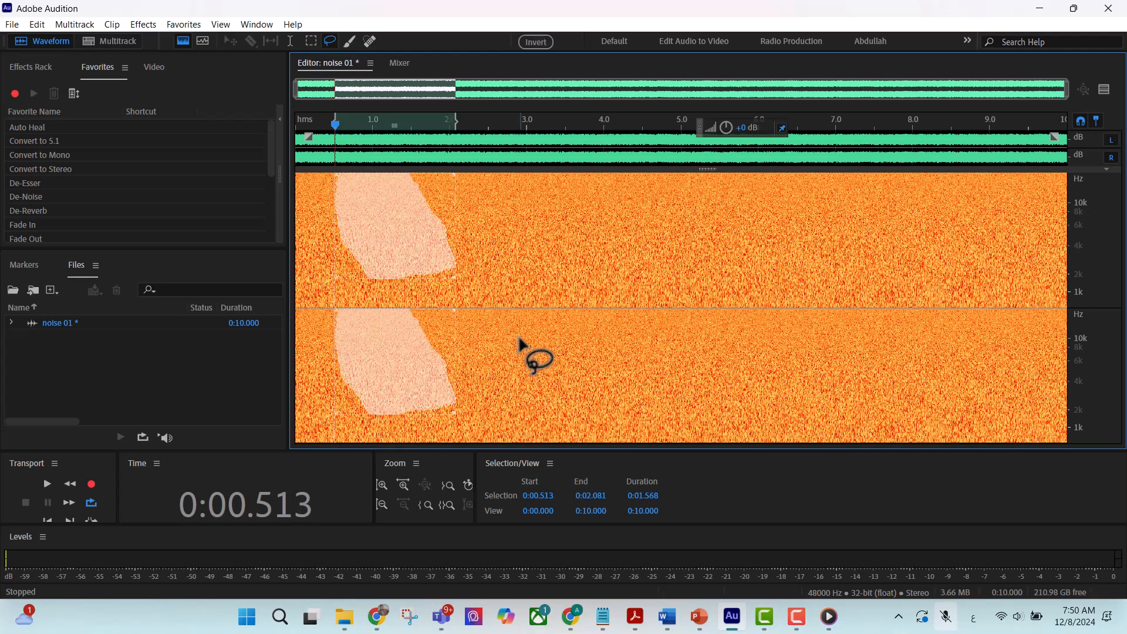
key(Delete)
mouse_move(512, 433)
mouse_down()
mouse_move(496, 365)
mouse_move(470, 334)
mouse_move(489, 317)
mouse_move(576, 340)
mouse_move(569, 398)
mouse_move(545, 396)
mouse_move(525, 433)
mouse_move(488, 412)
mouse_move(500, 409)
mouse_up()
key(Delete)
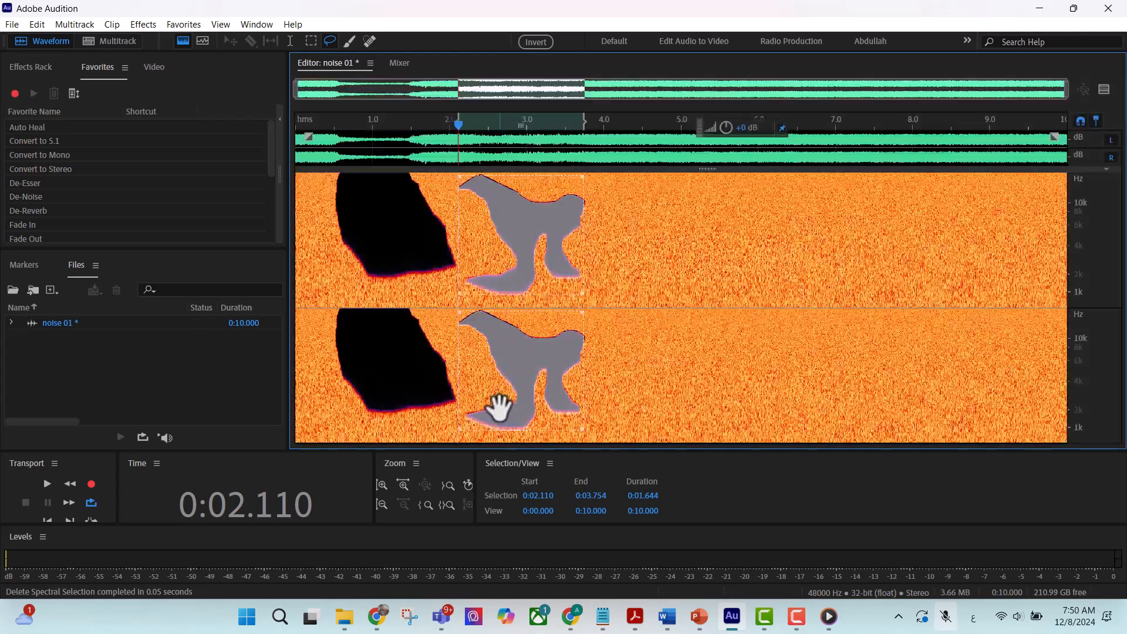
Delete three more freehand lasso selections in the spectral display, spanning about 4.7–5.8 s, 5.1–6.4 s and 6.3–8.0 s.
mouse_move(609, 311)
mouse_down()
mouse_move(671, 337)
mouse_move(719, 328)
mouse_move(649, 360)
mouse_move(610, 328)
mouse_up()
mouse_move(664, 396)
mouse_down()
mouse_move(745, 392)
mouse_move(684, 410)
mouse_move(662, 398)
mouse_up()
key(Delete)
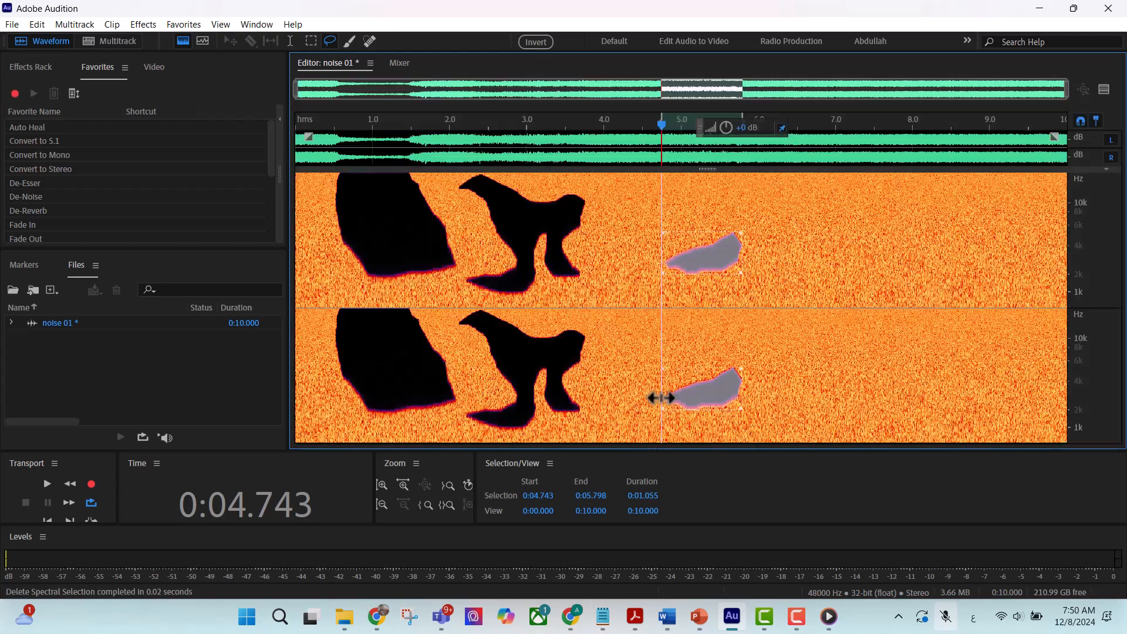
mouse_move(690, 325)
mouse_down()
mouse_move(744, 352)
mouse_move(788, 334)
mouse_up()
key(Delete)
mouse_move(851, 370)
mouse_down()
mouse_move(788, 398)
mouse_move(873, 390)
mouse_move(902, 327)
mouse_move(872, 340)
mouse_move(822, 331)
mouse_move(846, 369)
mouse_move(784, 414)
mouse_up()
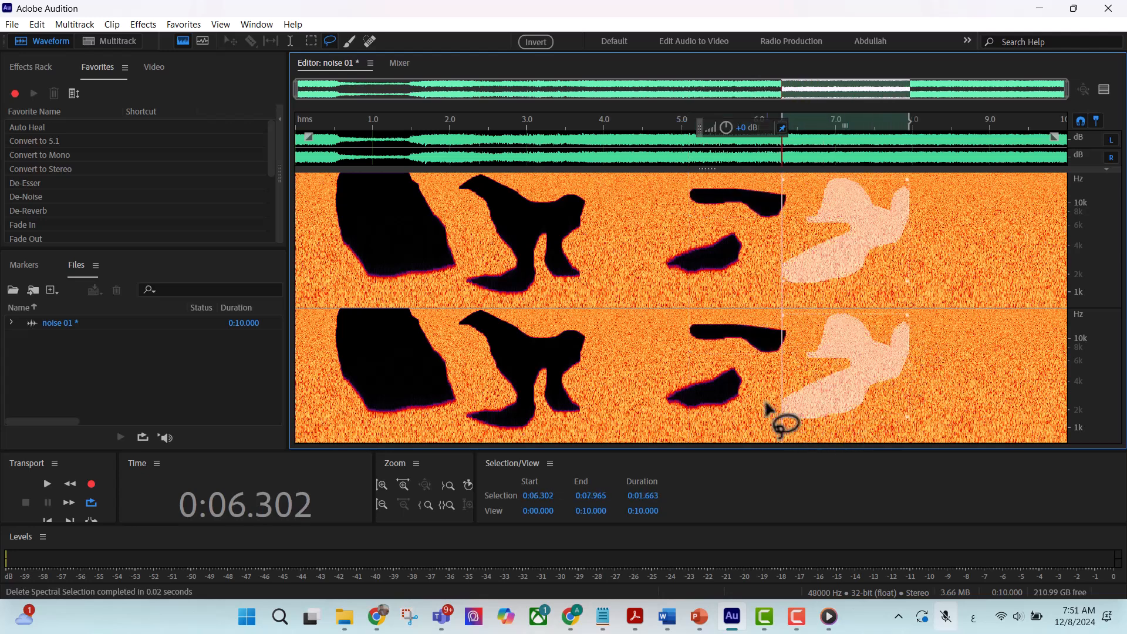
key(Delete)
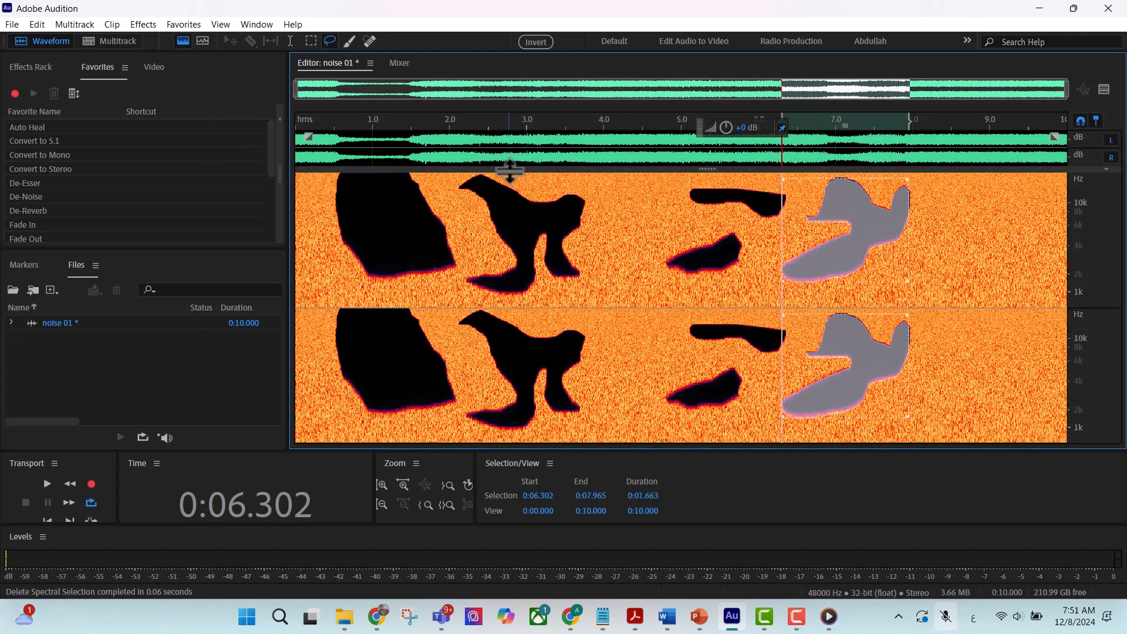
Enlarge the waveform display, clear the selection and play the edited noise from about 0.41 s with the Time Selection tool active.
drag(510, 171, 496, 260)
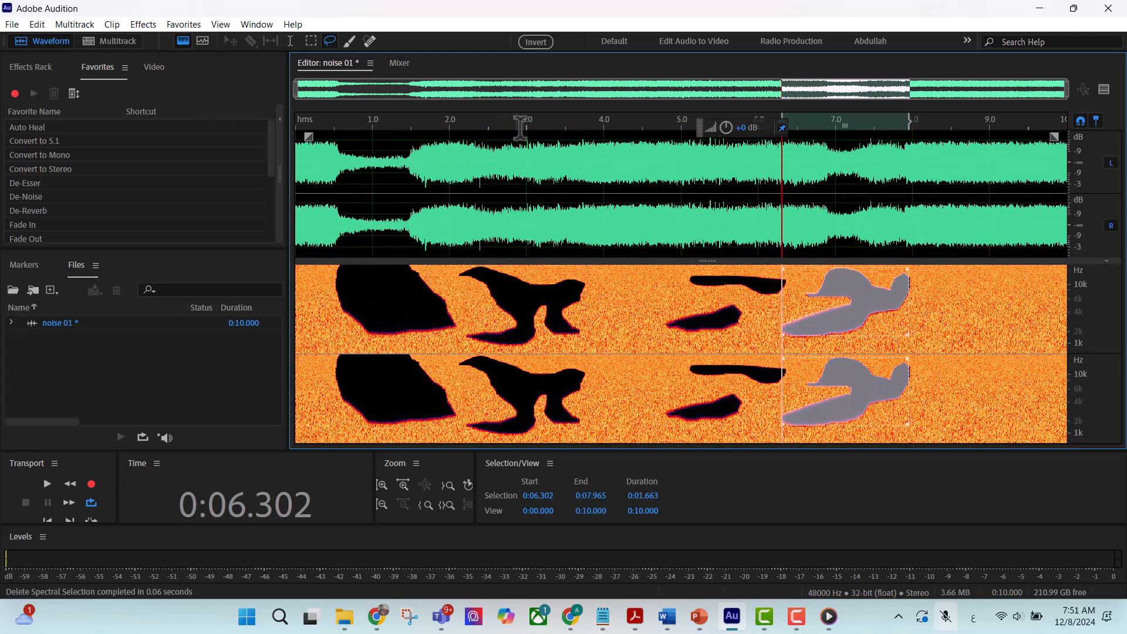
drag(497, 135, 358, 136)
click(321, 121)
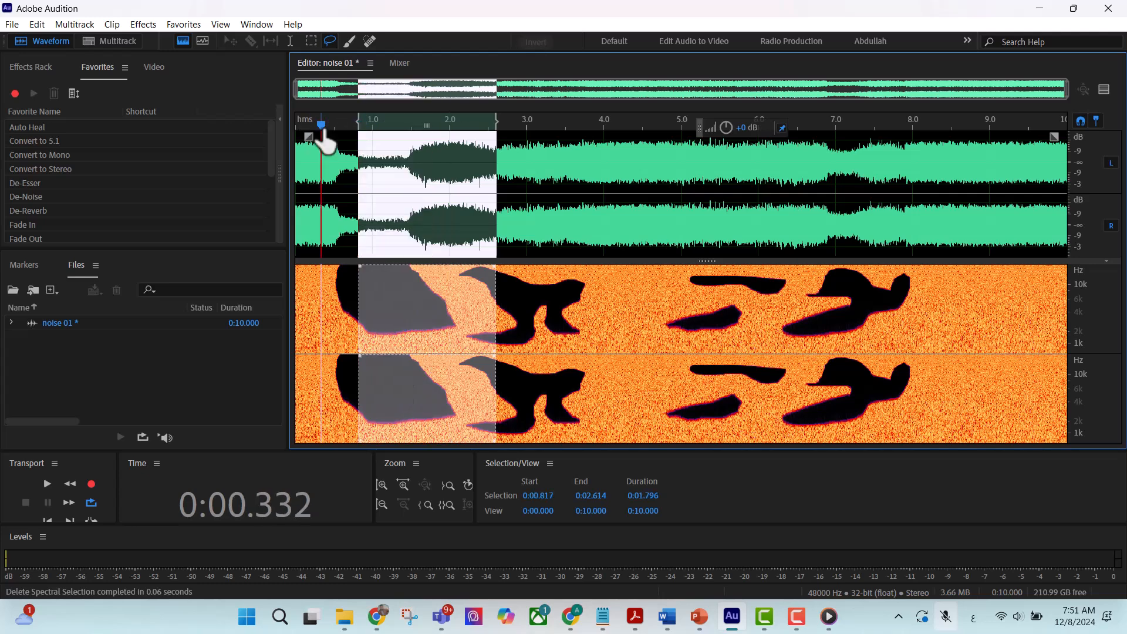
double_click(353, 320)
click(326, 287)
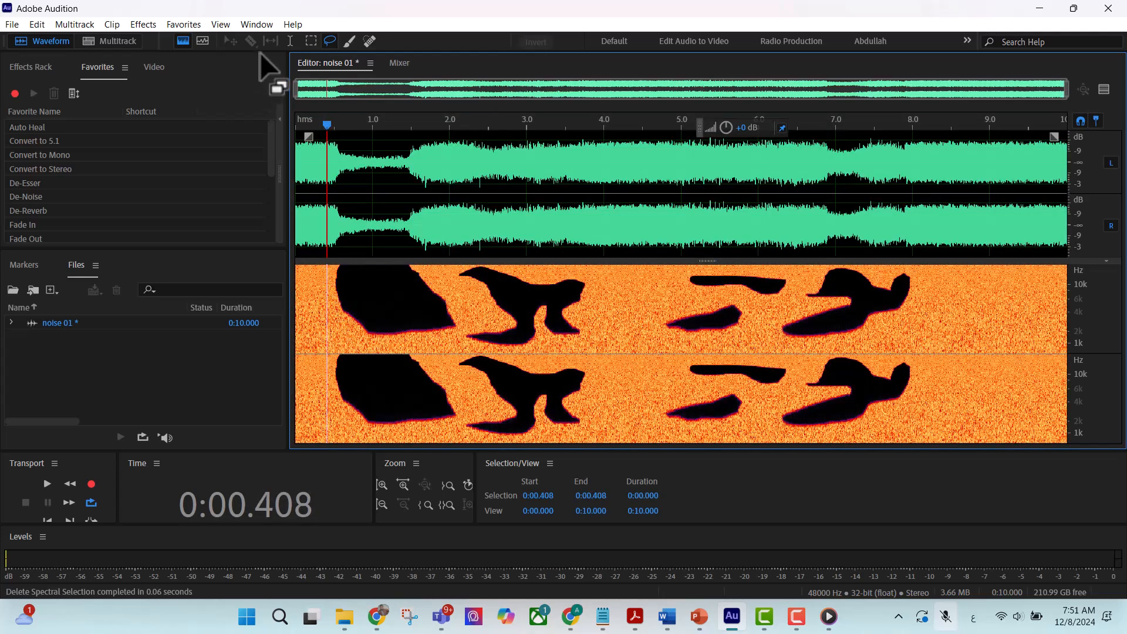
click(290, 41)
key(space)
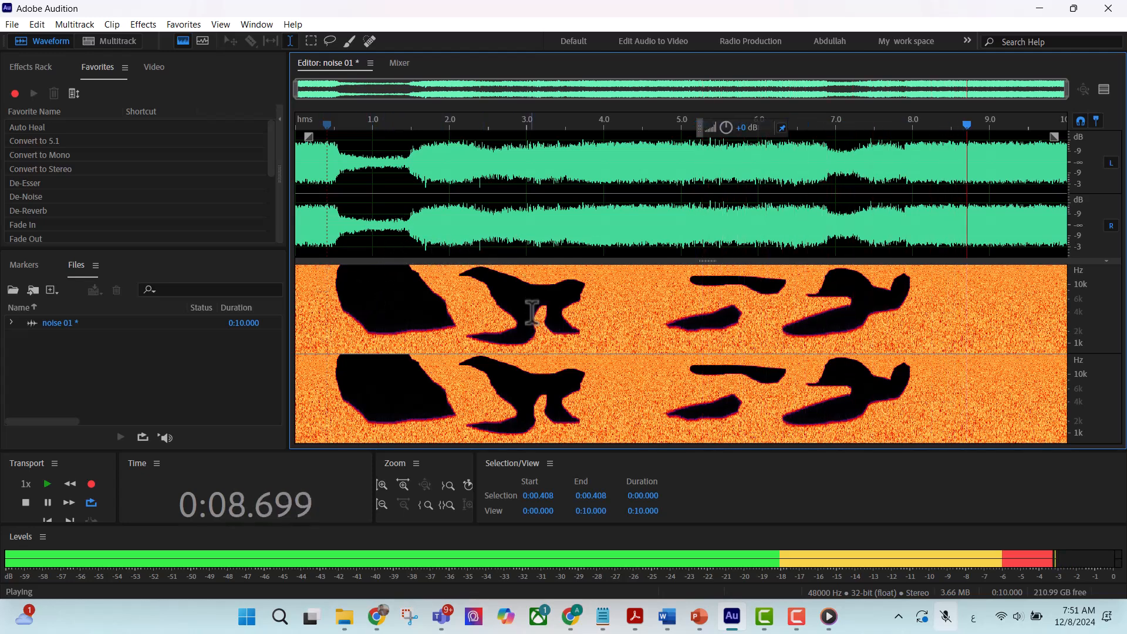
key(space)
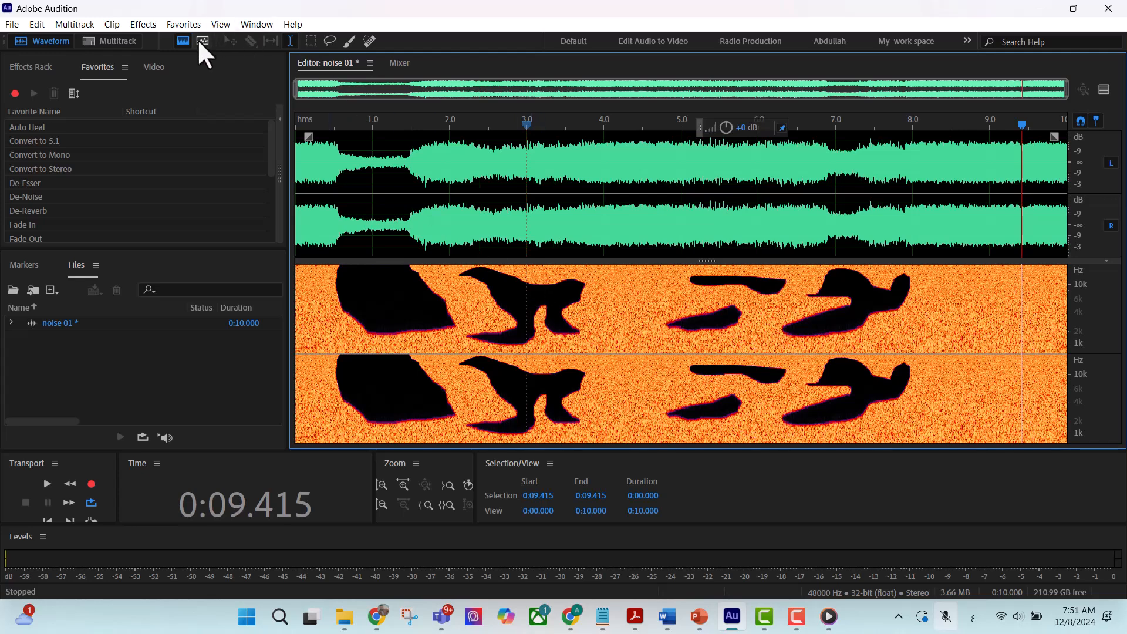
Marquee-select a low-frequency band and a middle-frequency band across the full 10 s in turn, play each one, and clear the selection.
click(311, 40)
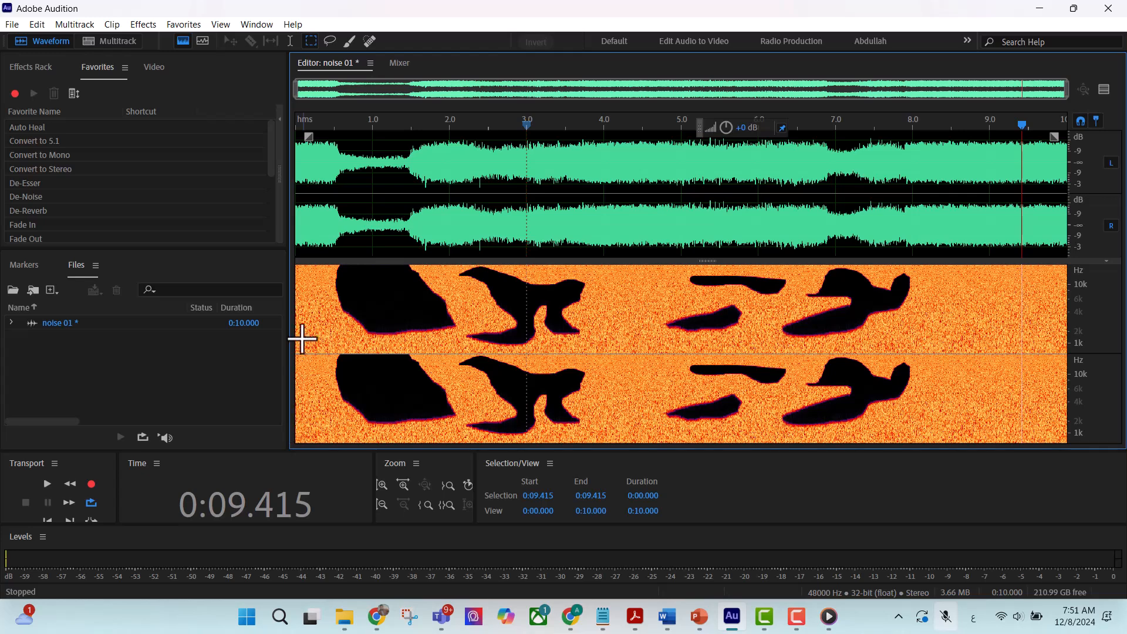
drag(296, 330, 1073, 355)
key(space)
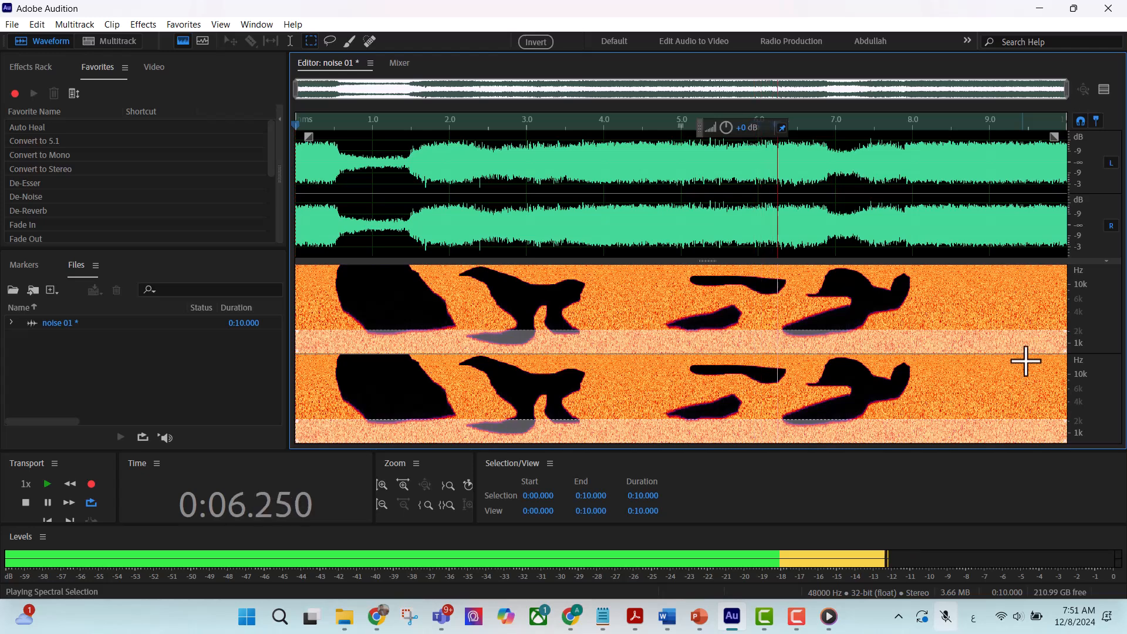
drag(301, 291, 1069, 315)
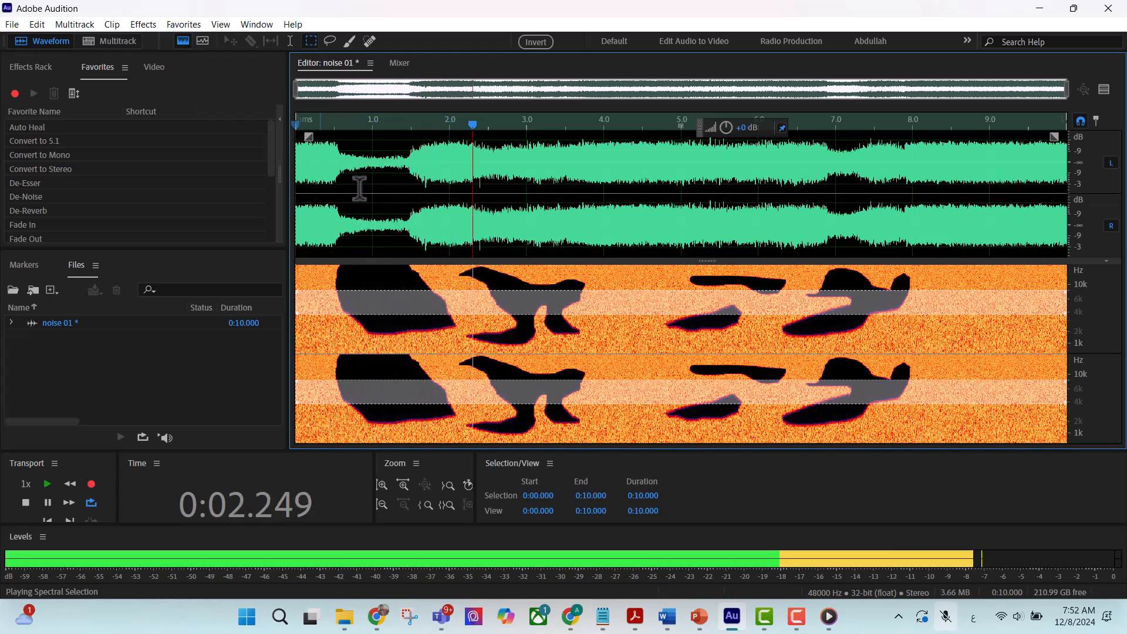
key(space)
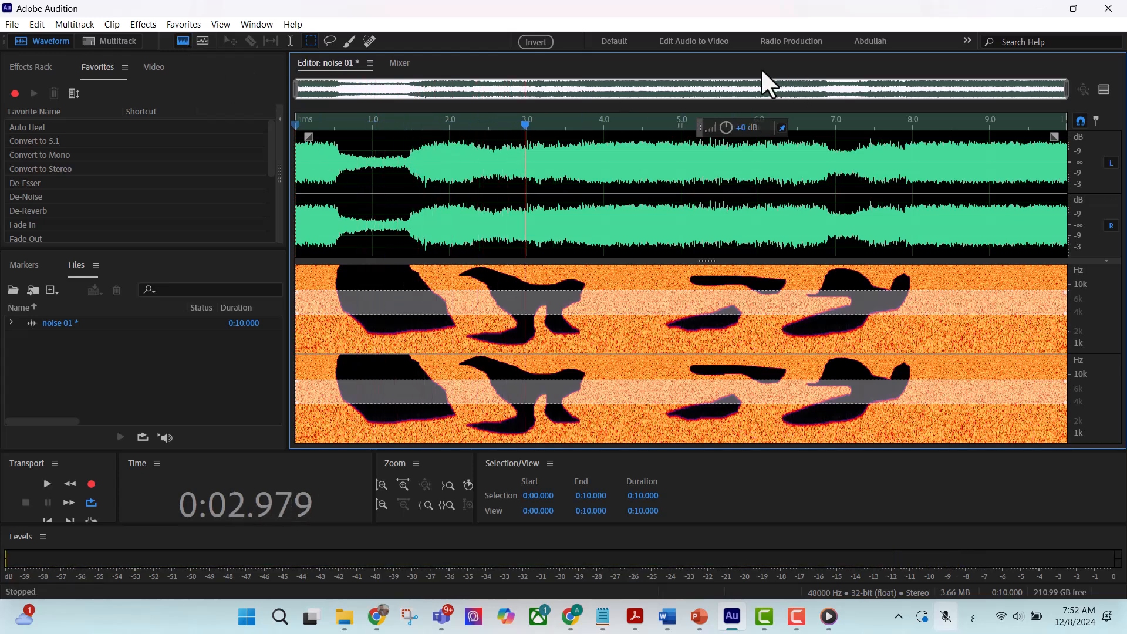
key(ctrl+shift+a)
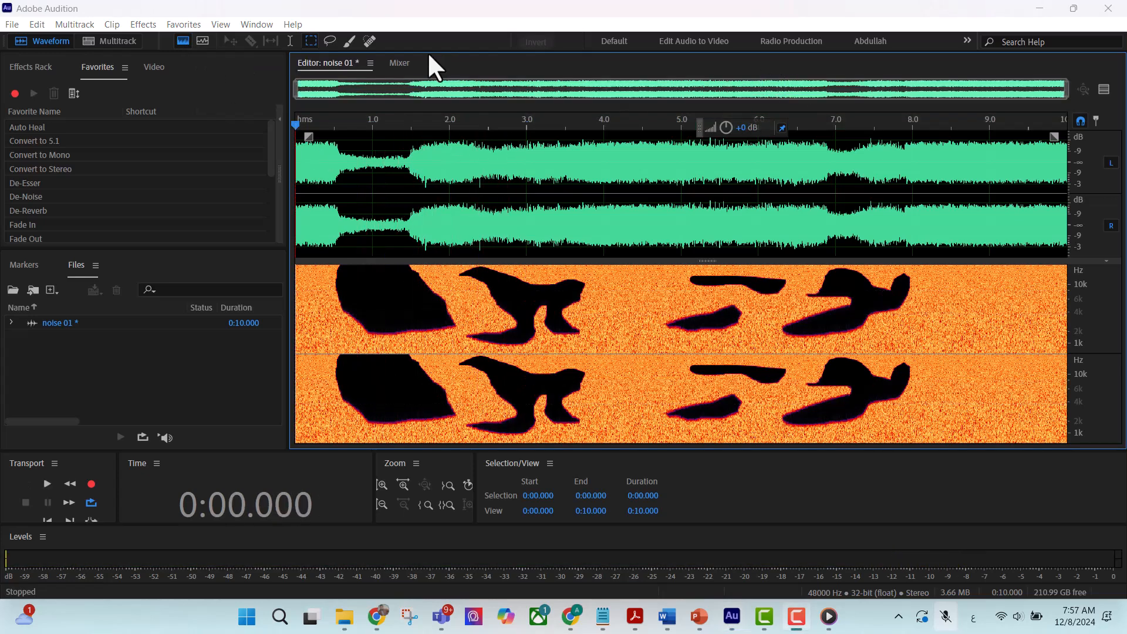
Try inserting 10 s of brown noise at the start of the file, and delete the inserted noise.
click(143, 25)
mouse_move(209, 140)
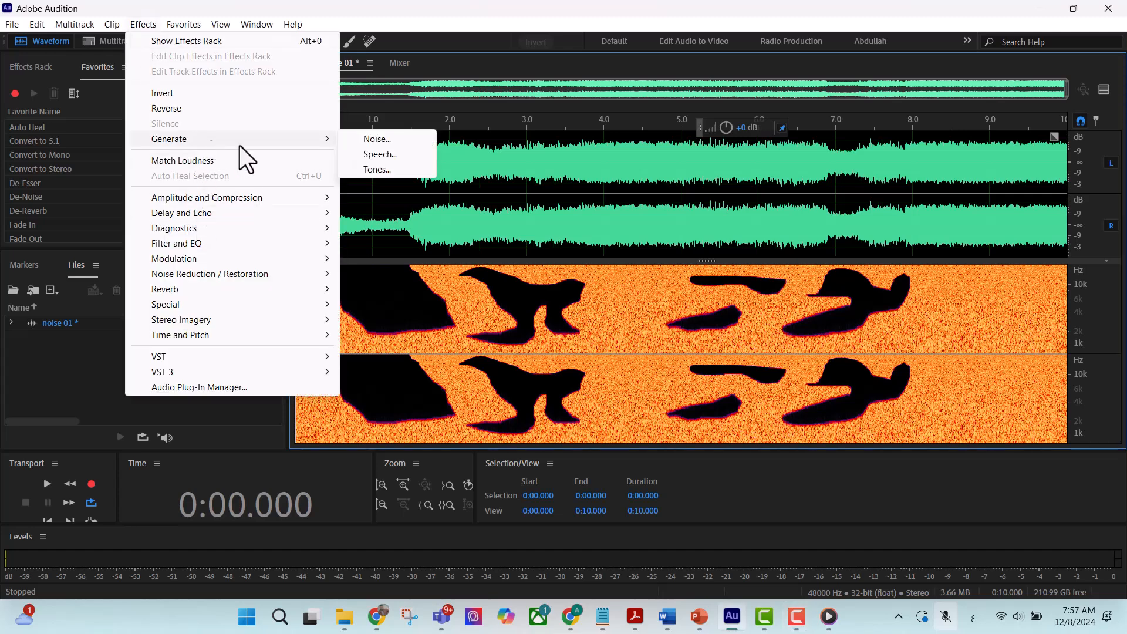
click(409, 139)
click(410, 189)
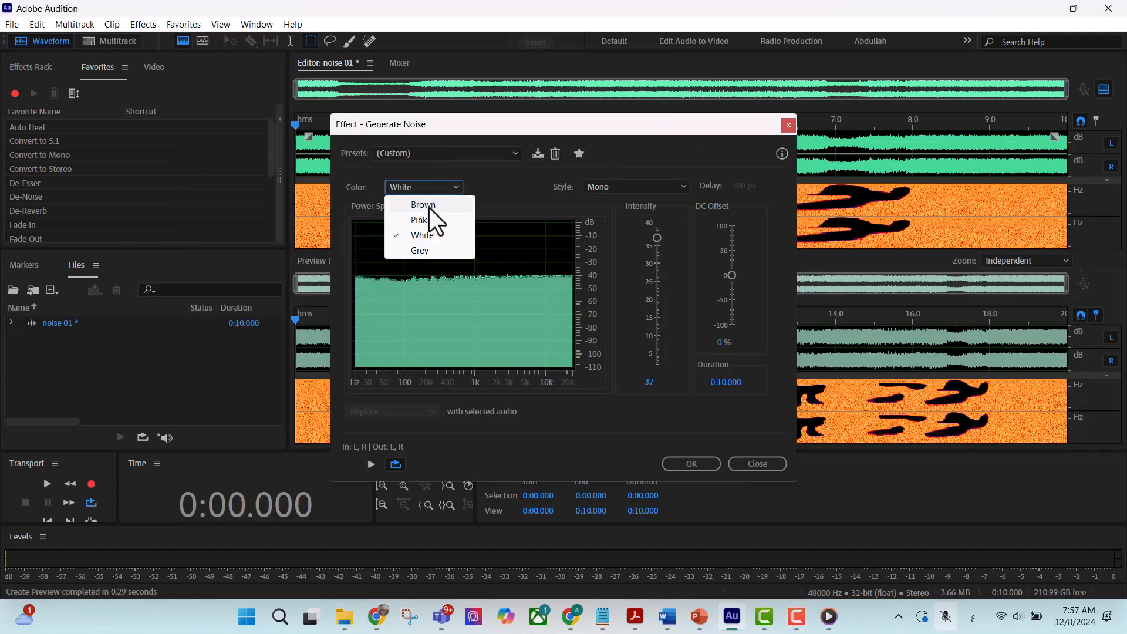
click(432, 203)
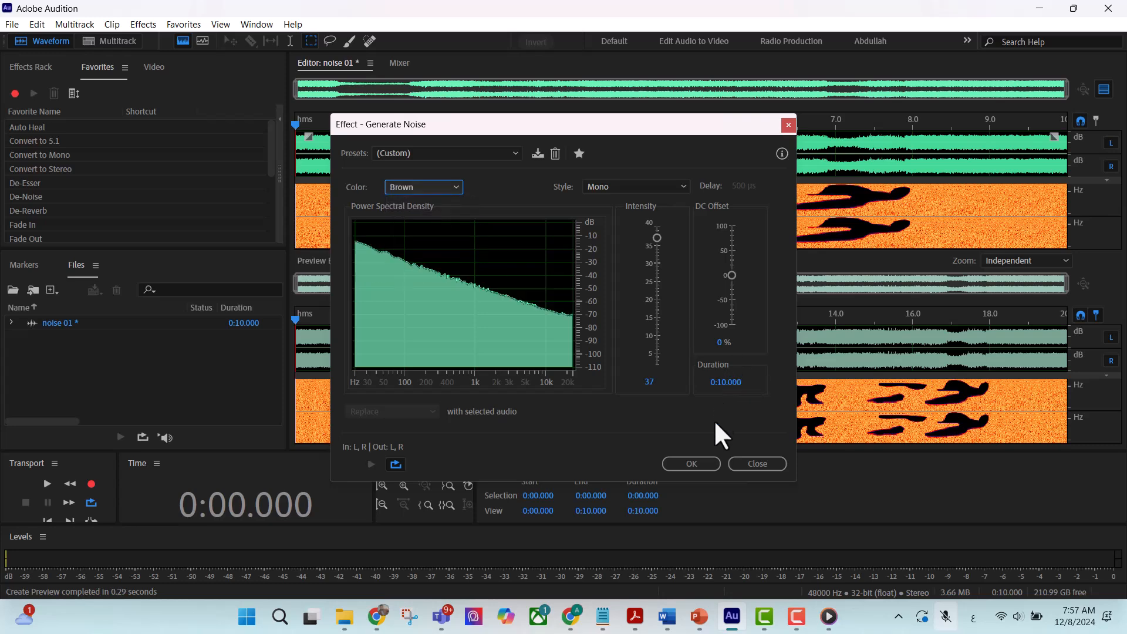
click(692, 464)
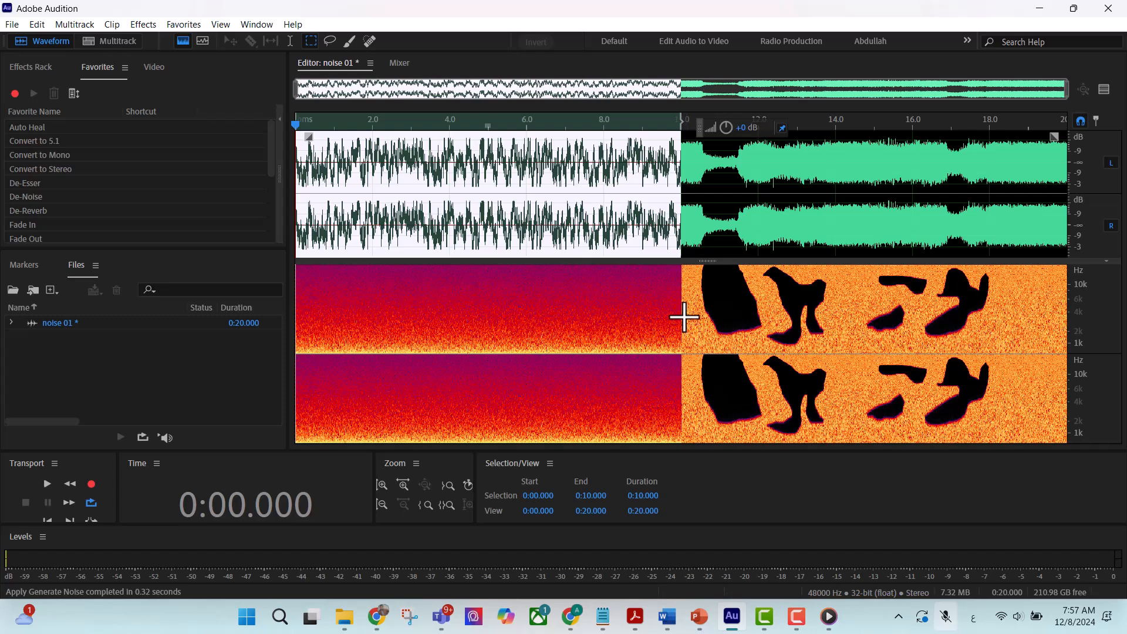
key(Delete)
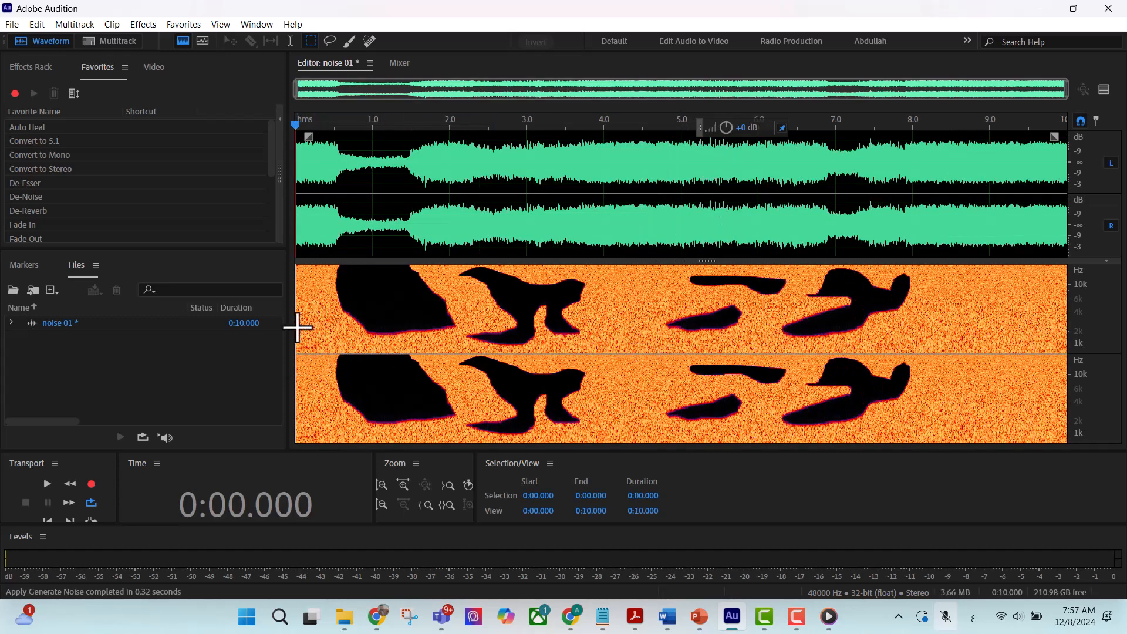
Try replacing a marquee selection of the lowest frequencies across the full 10 s with brown noise, and undo the replacement.
drag(297, 327, 1066, 355)
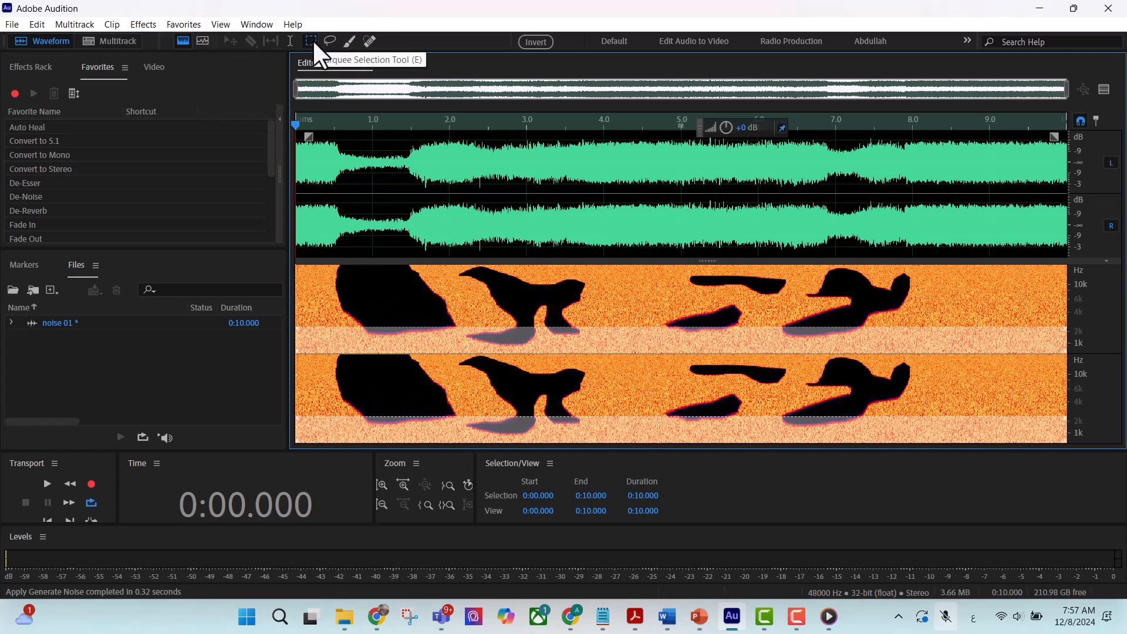
click(143, 25)
mouse_move(313, 139)
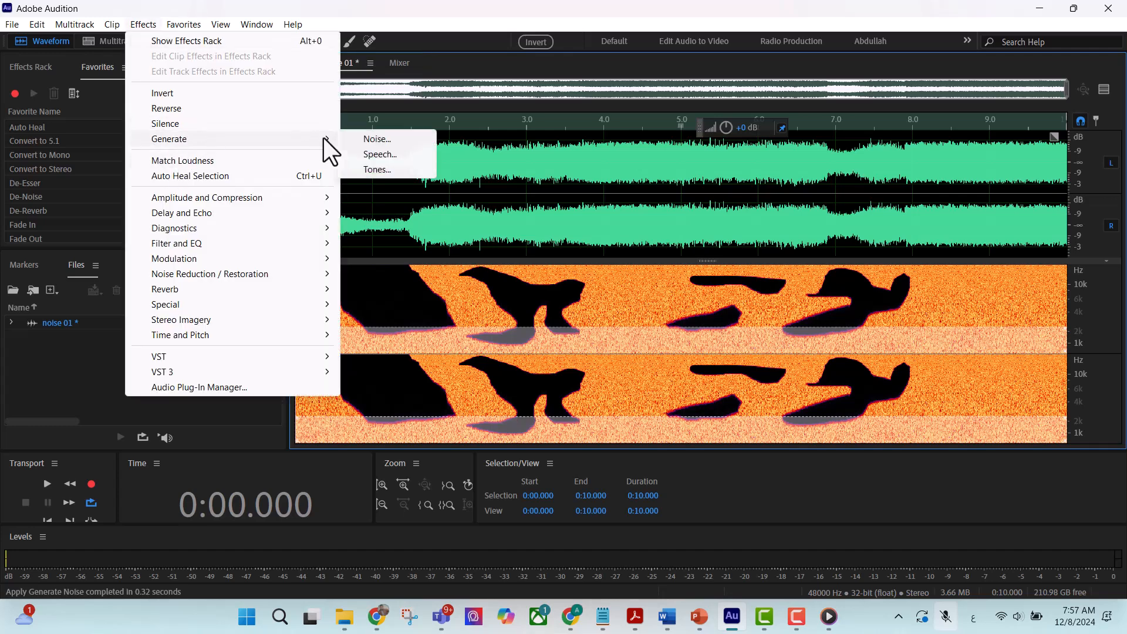
click(358, 139)
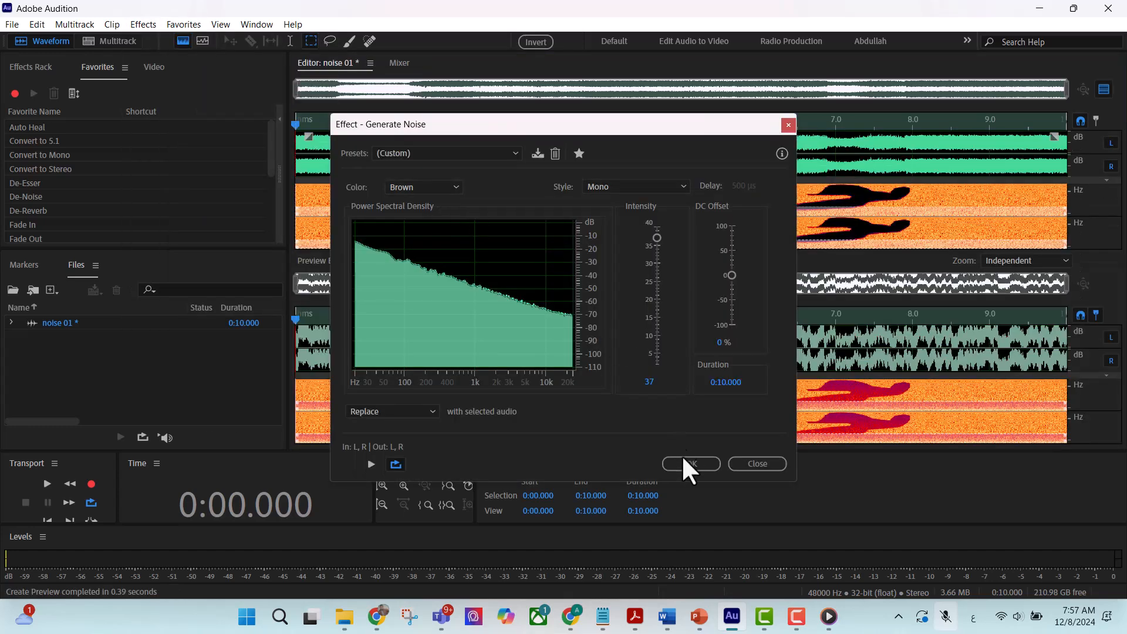
click(682, 462)
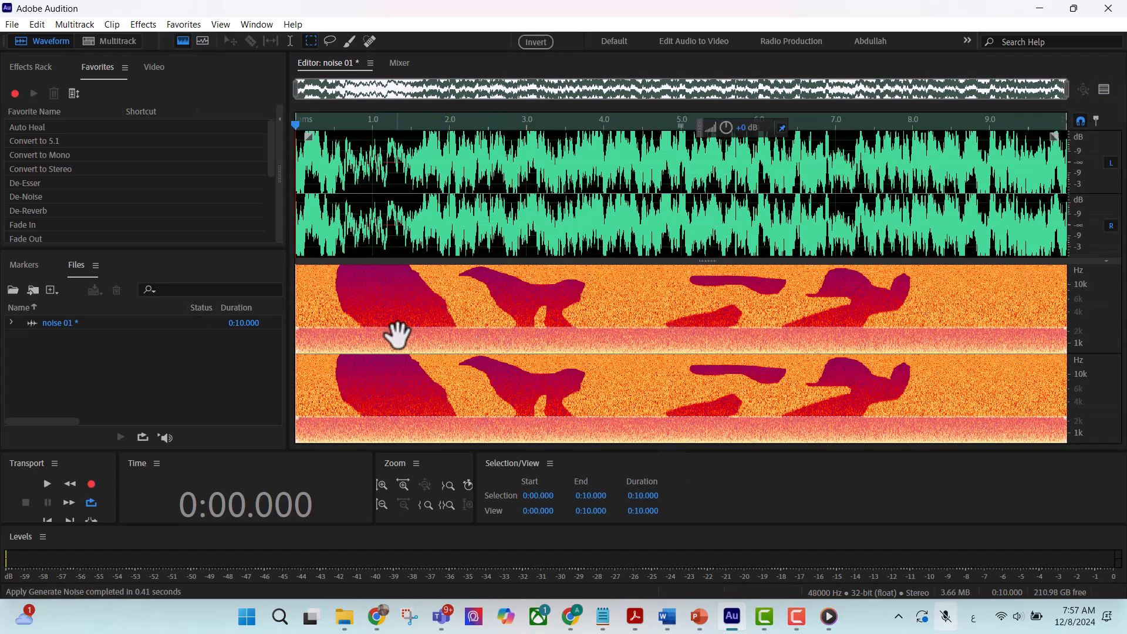
click(476, 308)
click(340, 123)
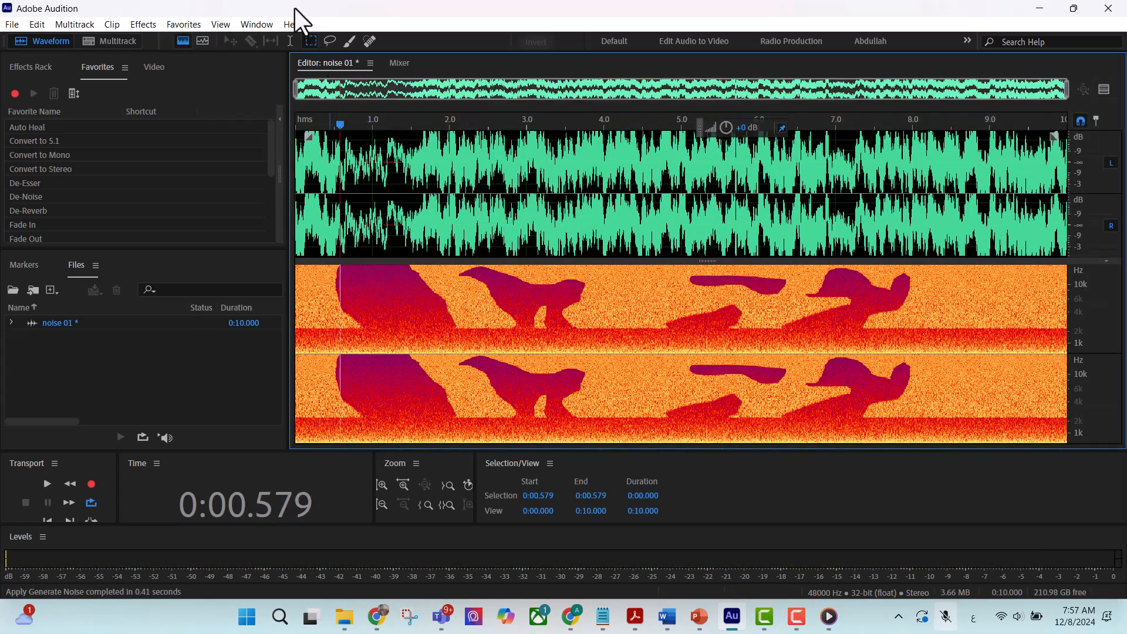
click(349, 41)
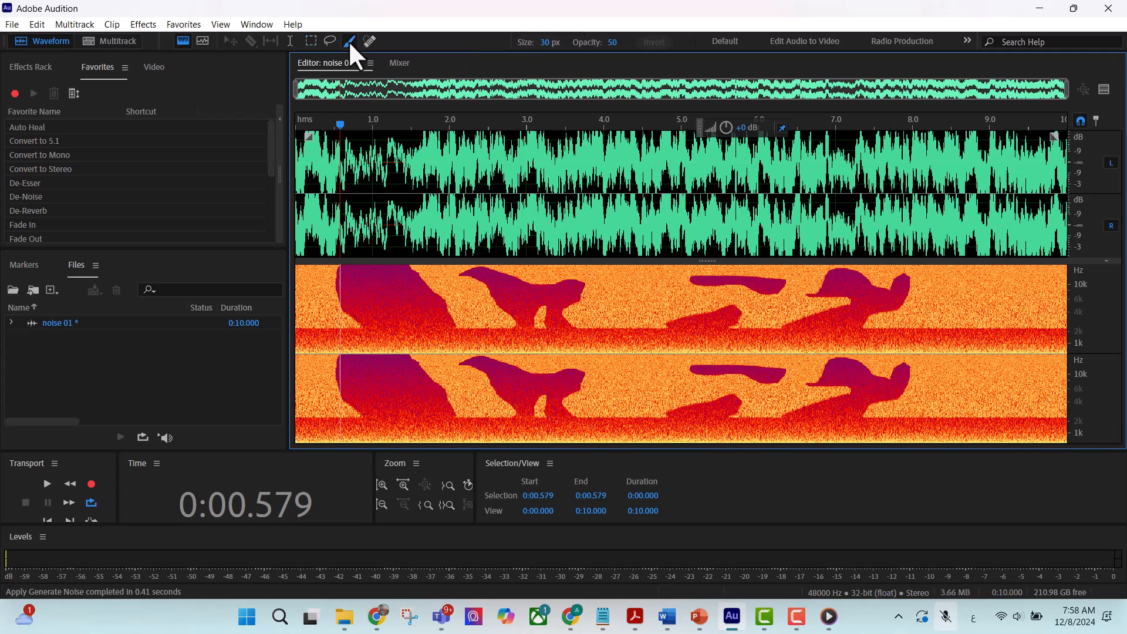
key(ctrl+z)
Paint 30 px Spot Healing Brush strokes between the first two deleted shapes and rightward from about 3.7 s through the lower shapes to about 7.2 s.
click(370, 41)
click(454, 322)
mouse_move(458, 317)
mouse_down()
mouse_move(482, 301)
mouse_move(499, 309)
mouse_up()
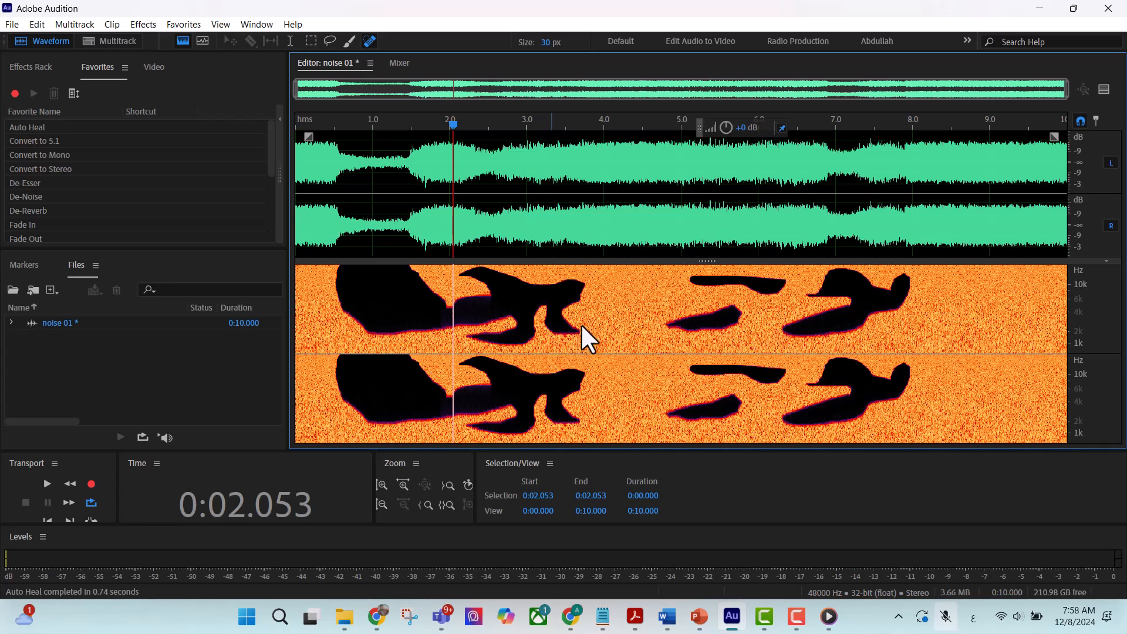
drag(582, 326, 643, 345)
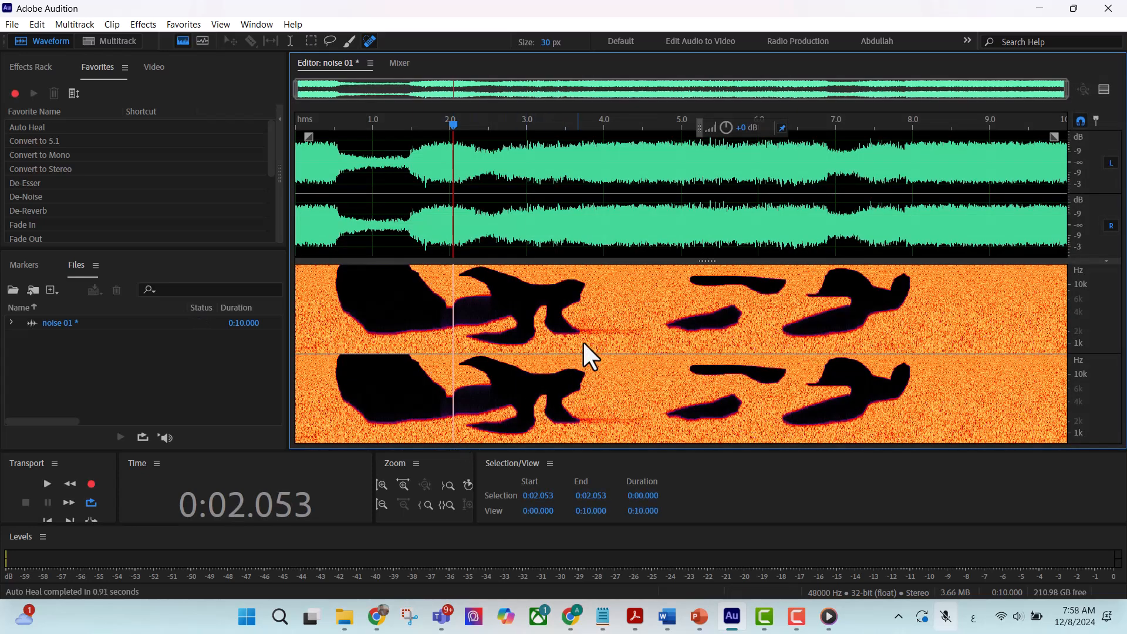
mouse_move(582, 341)
mouse_down()
mouse_move(691, 337)
mouse_move(766, 318)
mouse_move(854, 327)
mouse_up()
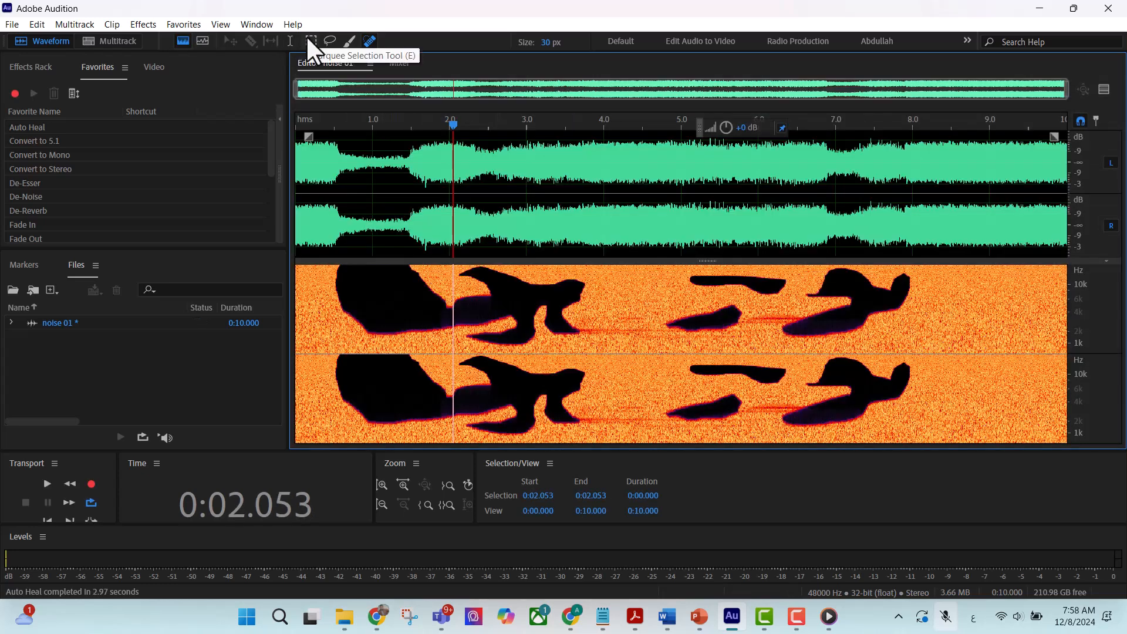
Marquee-select the lowest-frequency band across the full 10 s and replace it with mono brown noise at intensity 37.
click(308, 38)
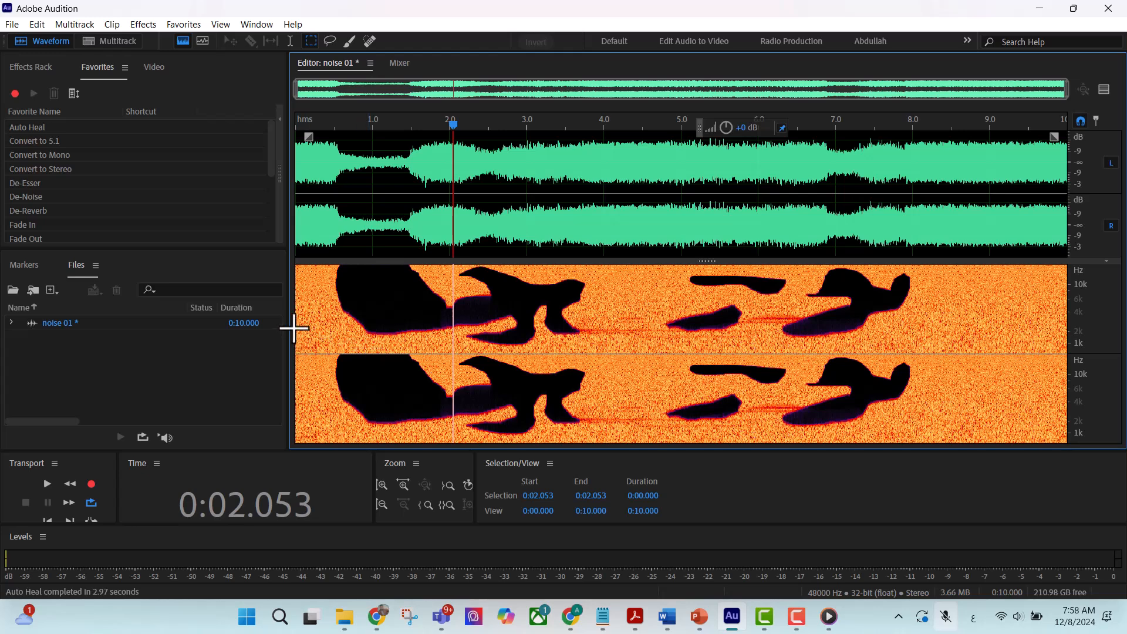
drag(323, 335, 1067, 354)
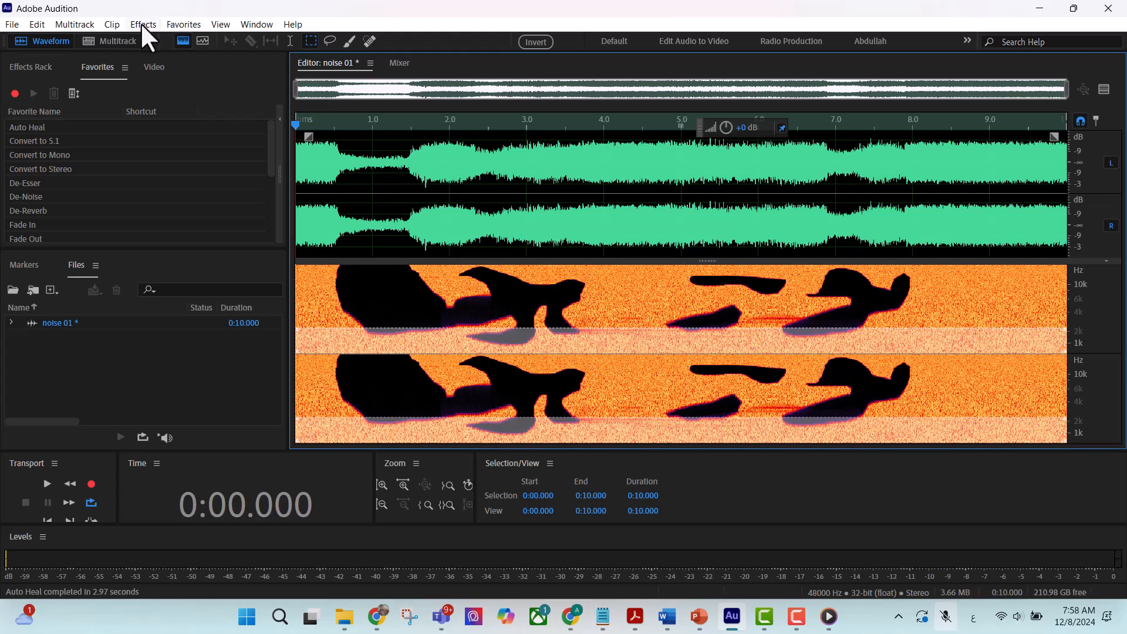
click(141, 23)
mouse_move(266, 141)
click(356, 142)
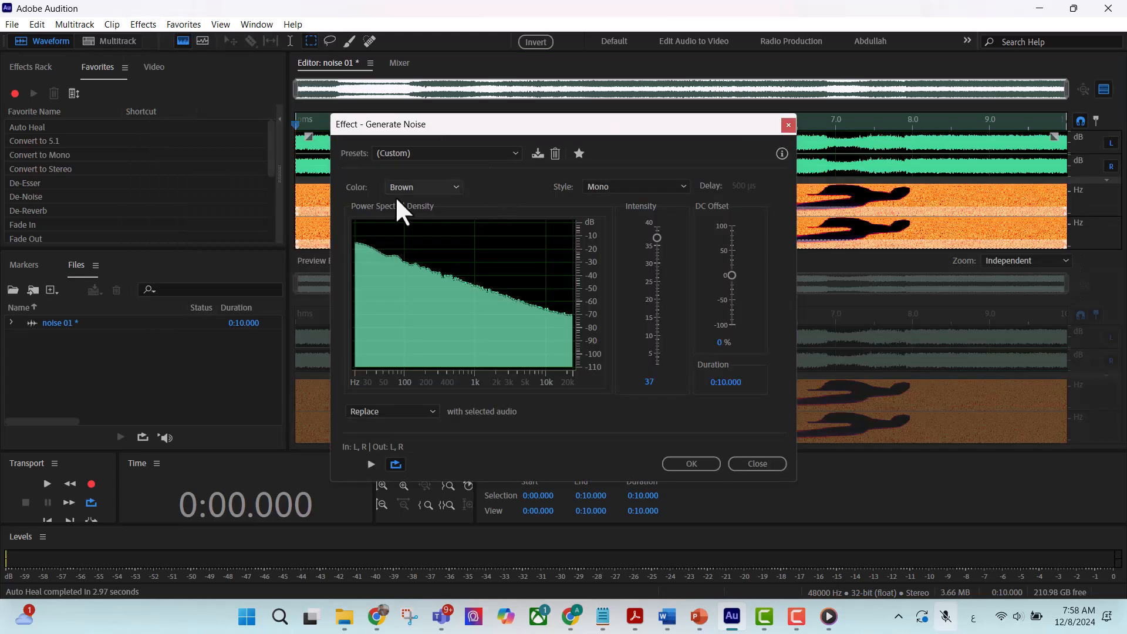
click(682, 464)
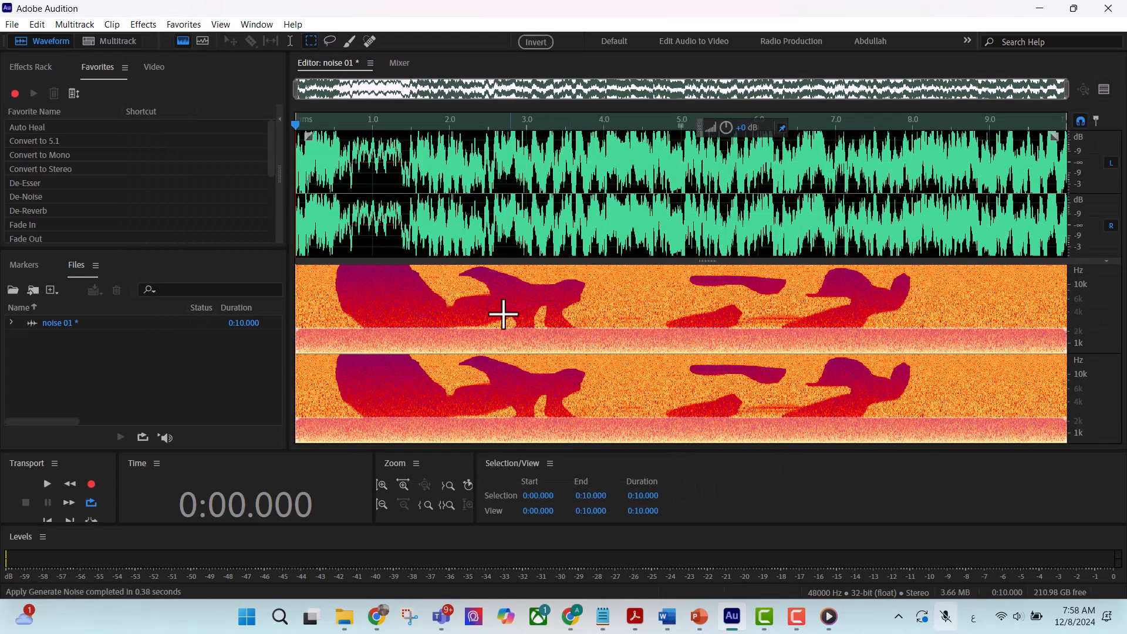
Auto-heal a 30 px horizontal stroke from about 2.3 s to 5.2 s, and play the result from about 1.8 s.
click(370, 40)
drag(498, 317, 685, 314)
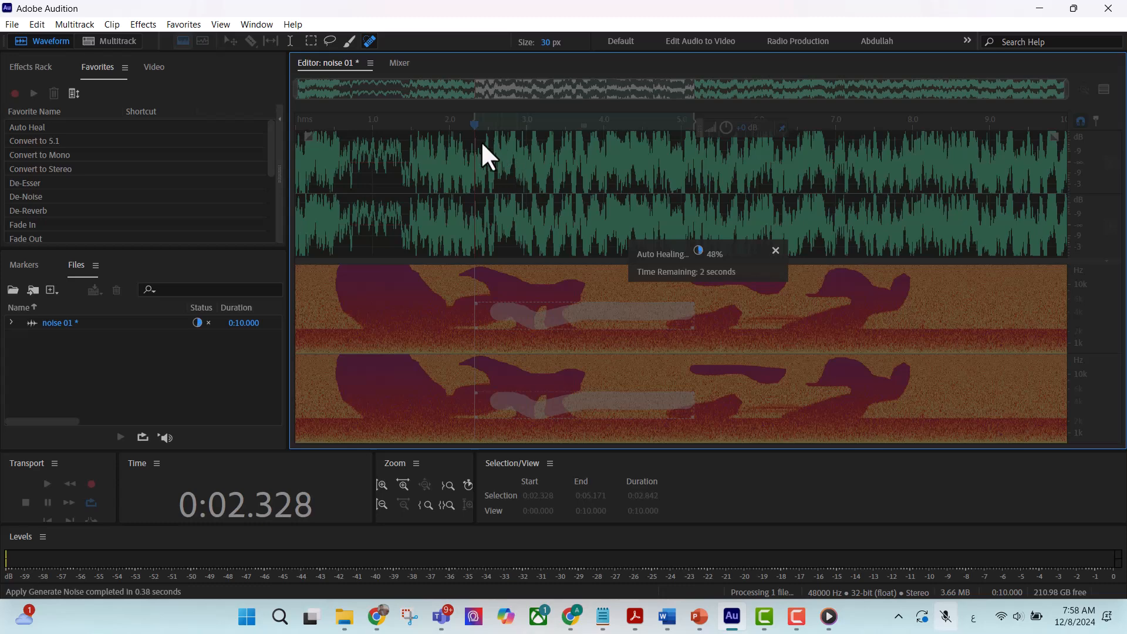
key(space)
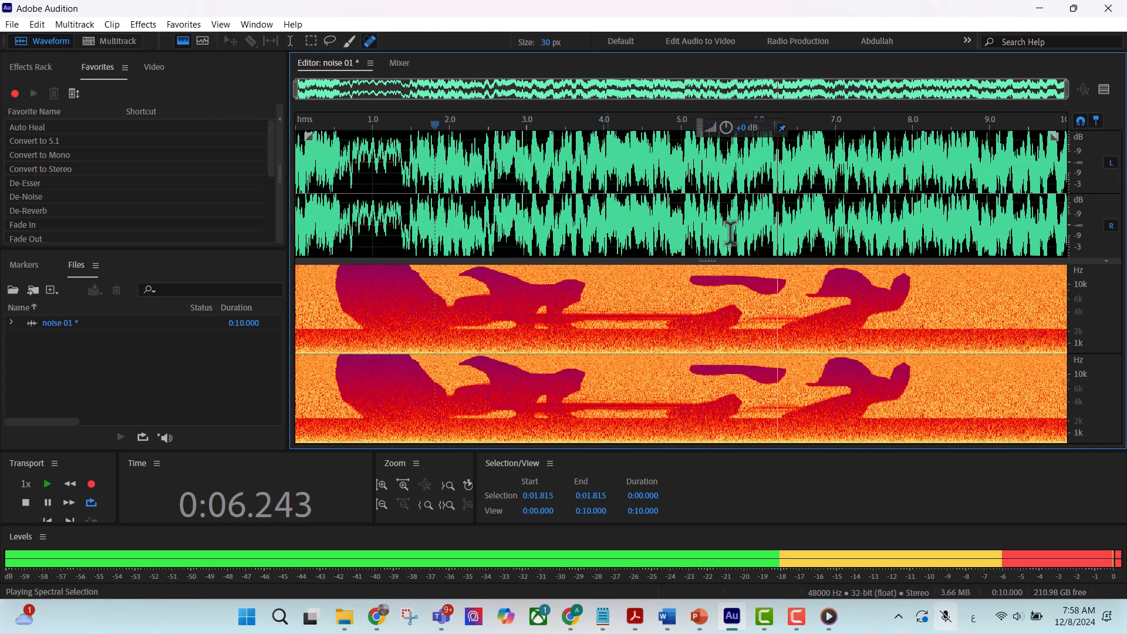
key(space)
click(12, 25)
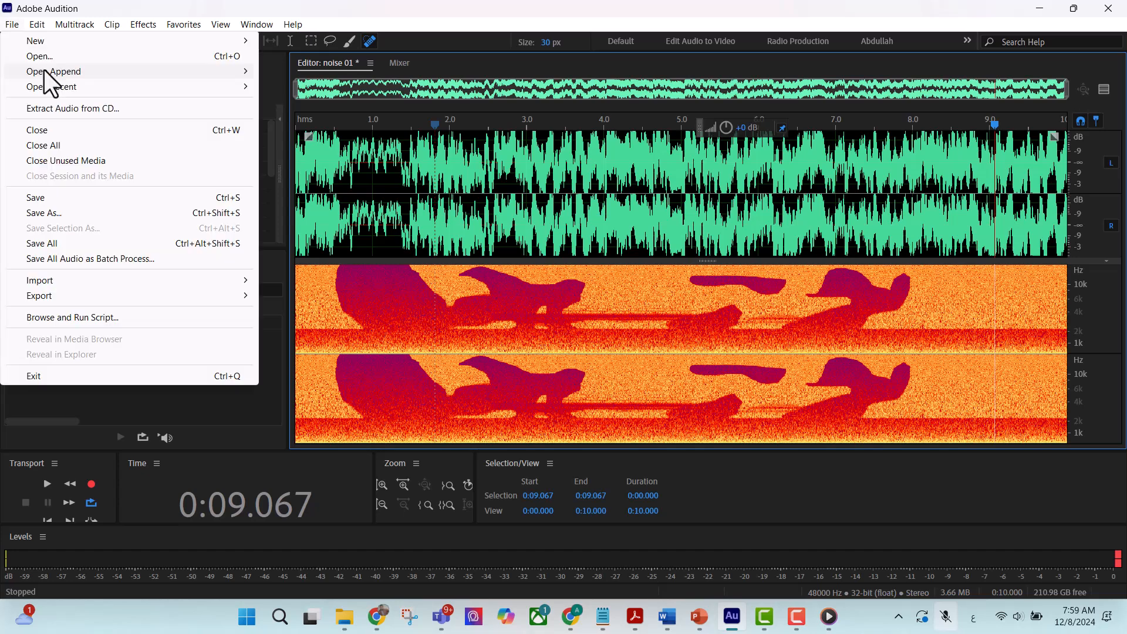
mouse_move(58, 42)
click(289, 43)
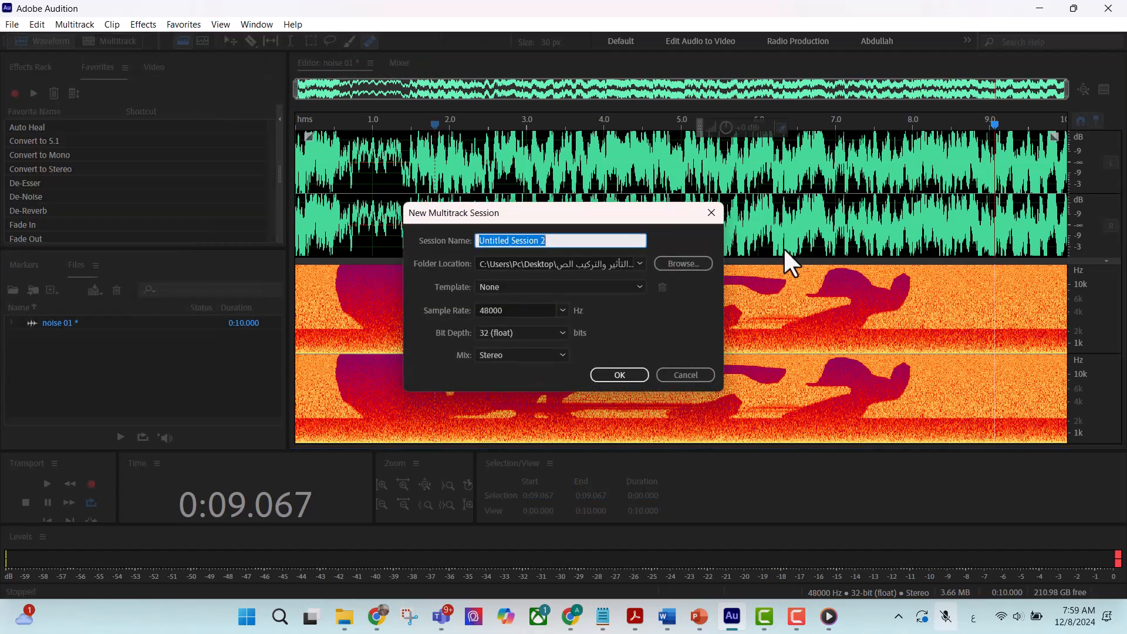
click(713, 216)
Create a new 48000 Hz, 32-bit float stereo audio file named tones.
click(11, 24)
mouse_move(35, 42)
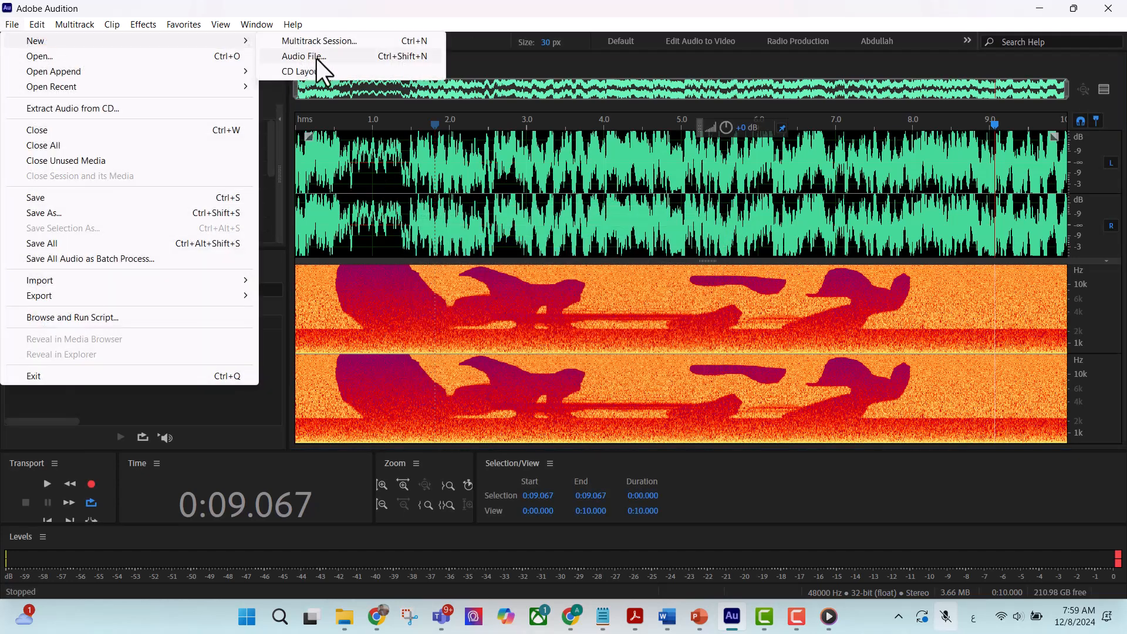
click(307, 59)
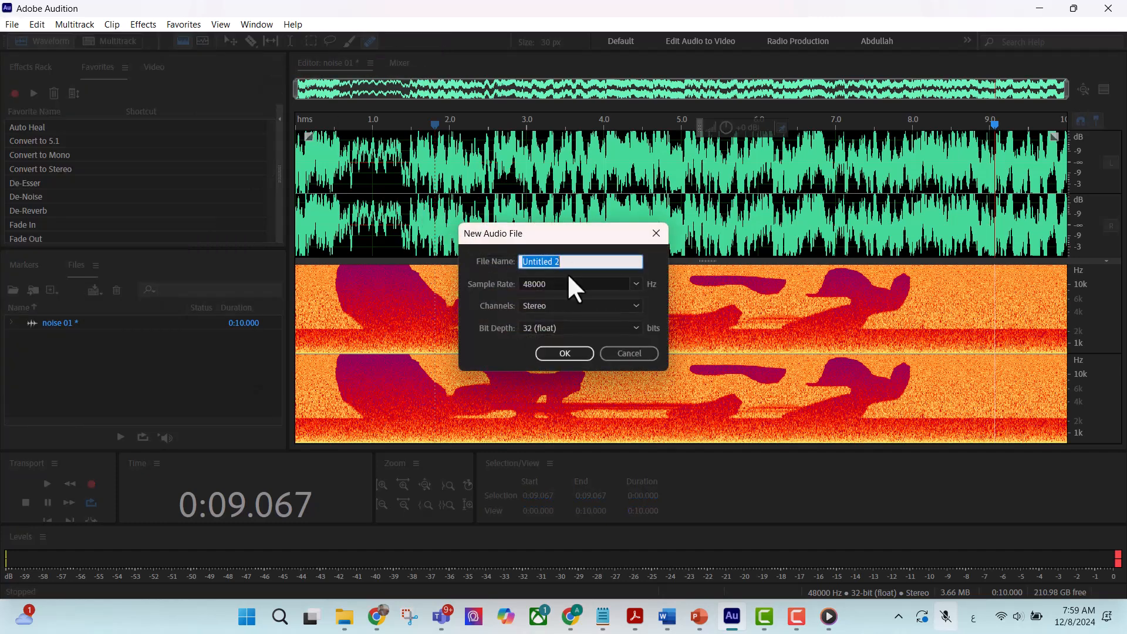
key(BackSpace)
text(tones)
click(569, 355)
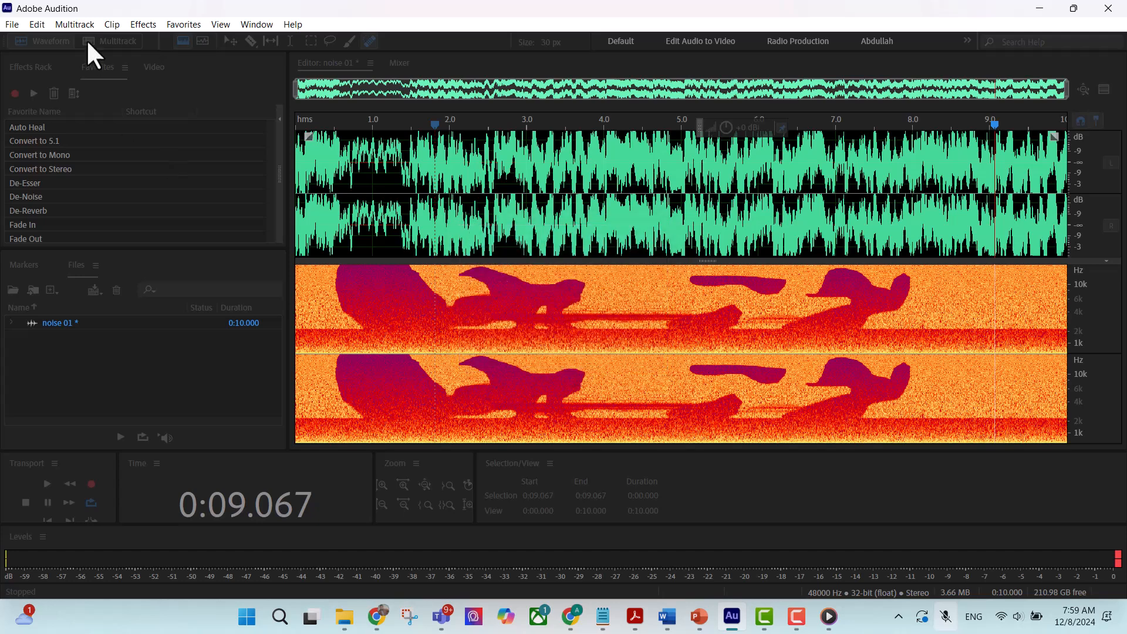
Open the Generate Tones effect for the new file and preview its default 440 Hz sine tone at a raised system volume.
click(141, 24)
mouse_move(194, 139)
click(375, 169)
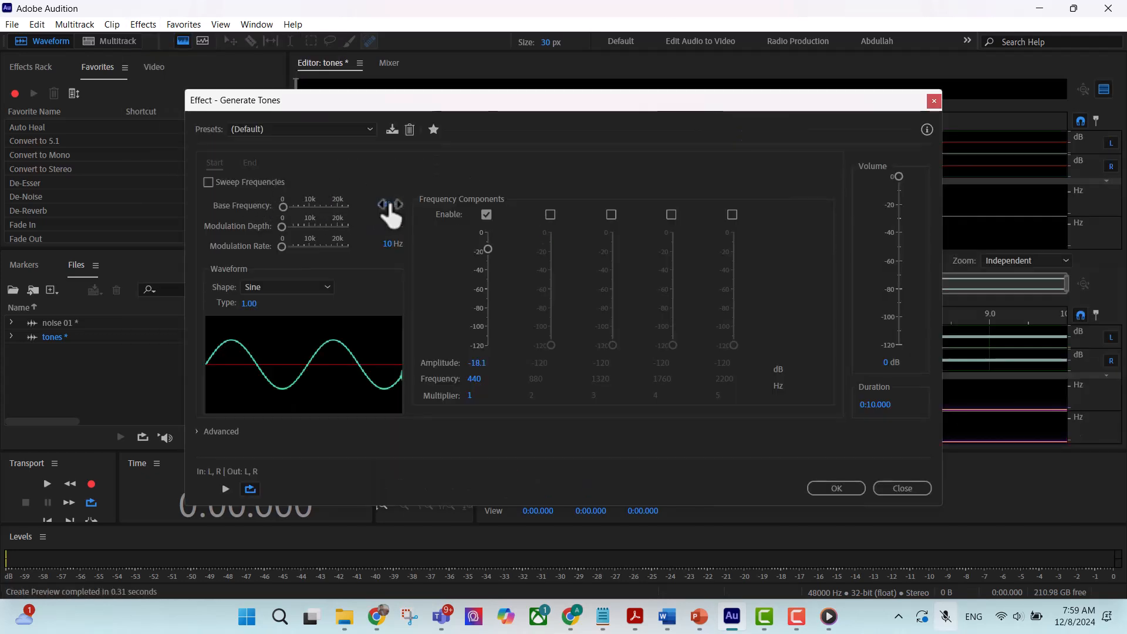
click(222, 487)
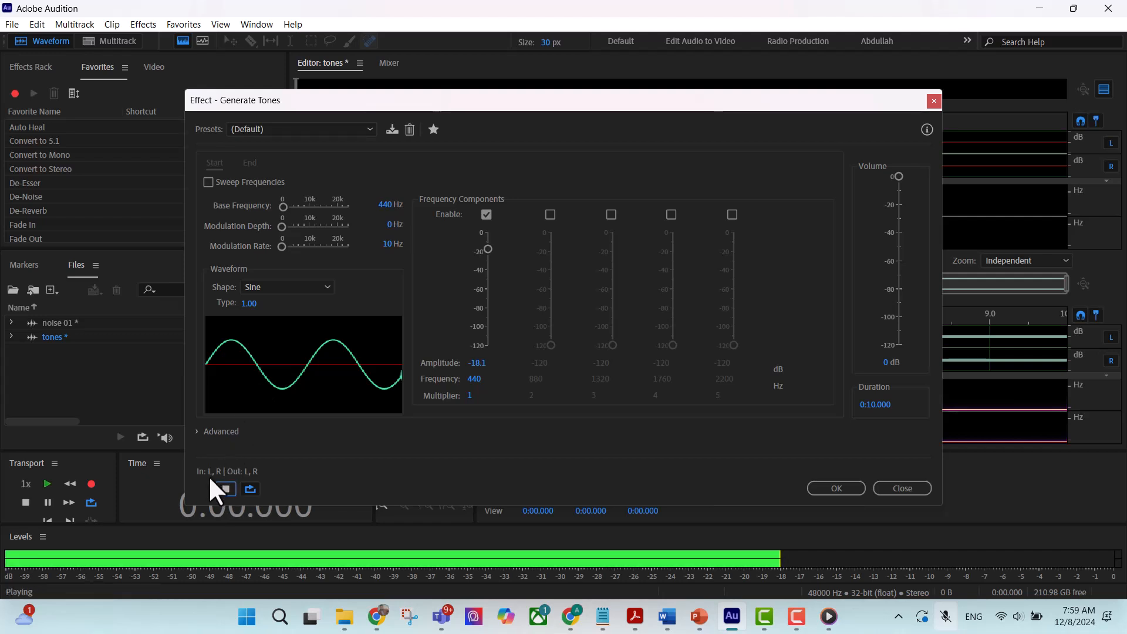
key(XF86AudioRaiseVolume)
key(XF86AudioRaiseVolume)
key(XF86AudioRaiseVolume)
key(XF86AudioRaiseVolume)
key(XF86AudioRaiseVolume)
key(XF86AudioRaiseVolume)
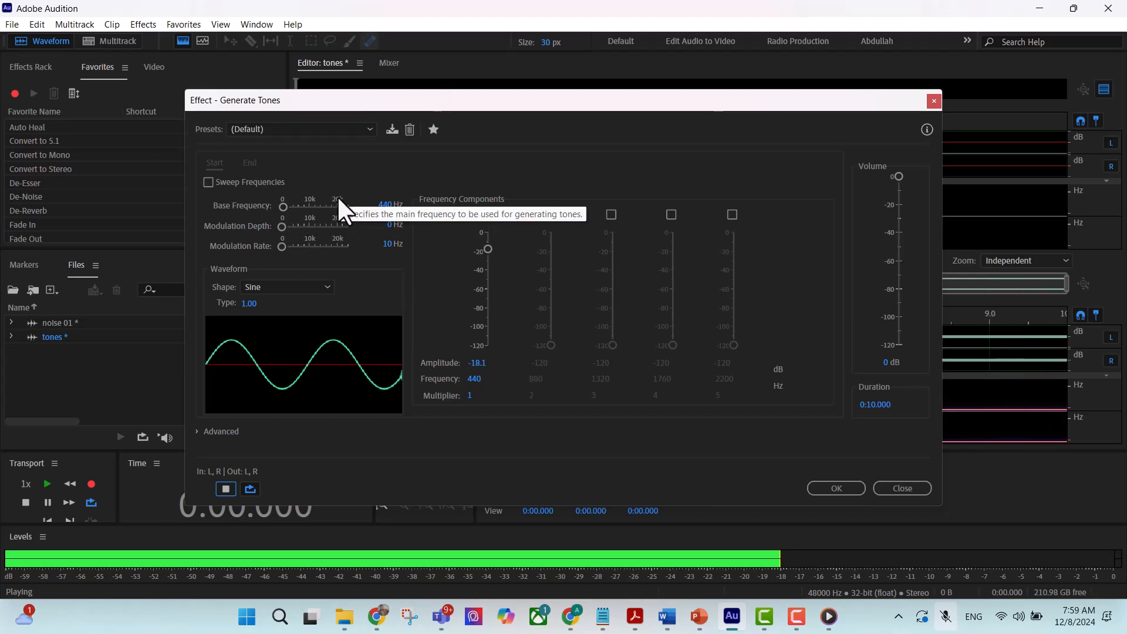
Set the tone's modulation depth to 2742.86 Hz and modulation rate to 4651.76 Hz, and preview the sound.
drag(280, 225, 294, 245)
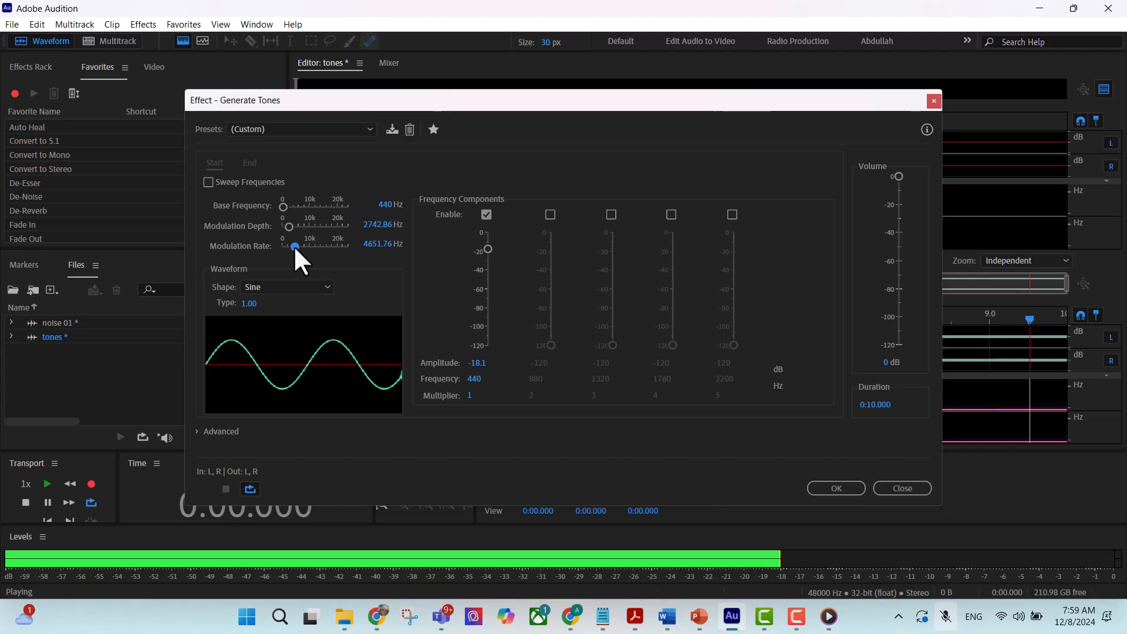
click(225, 488)
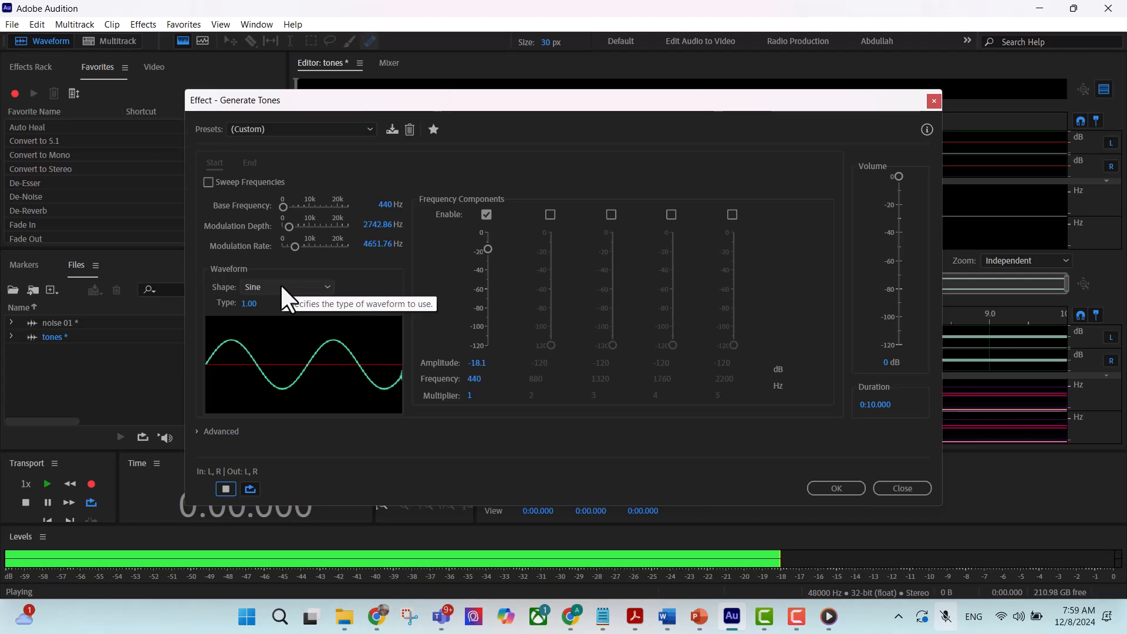
key(space)
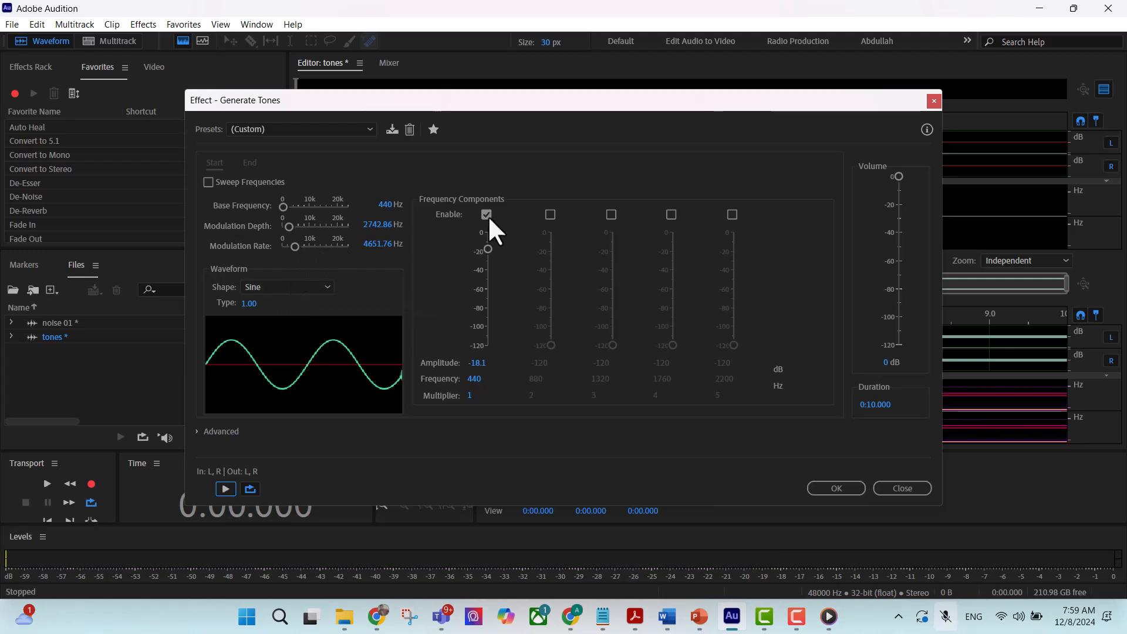
key(space)
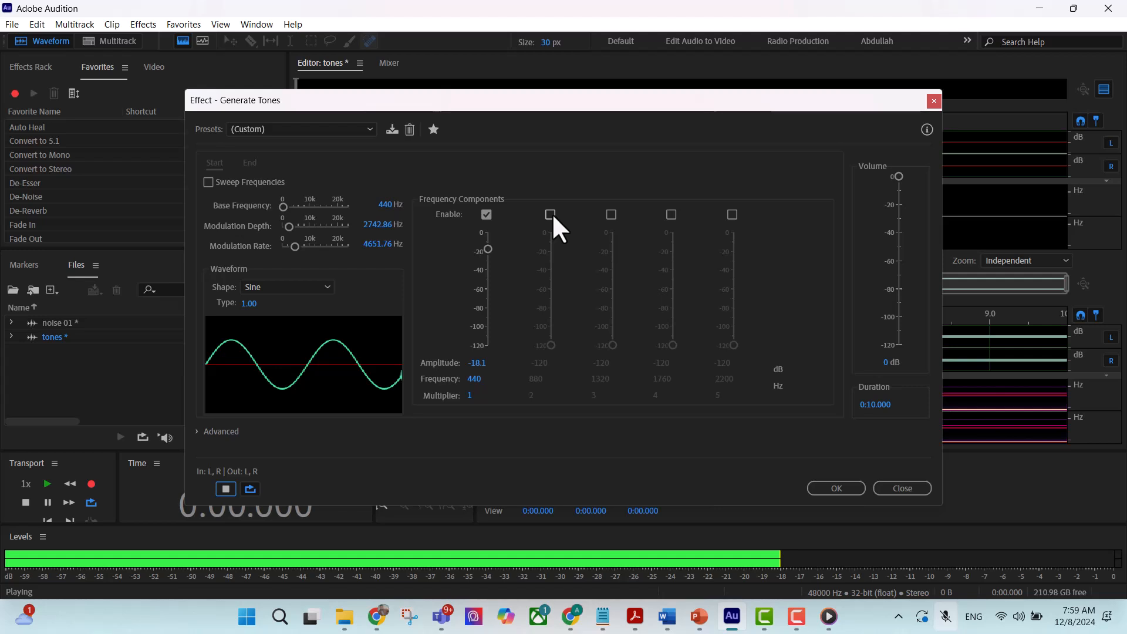
Enable frequency components two to five, raise the second and third to -24.6 dB and the fourth to -22.1 dB, and preview.
click(550, 214)
click(611, 215)
click(672, 215)
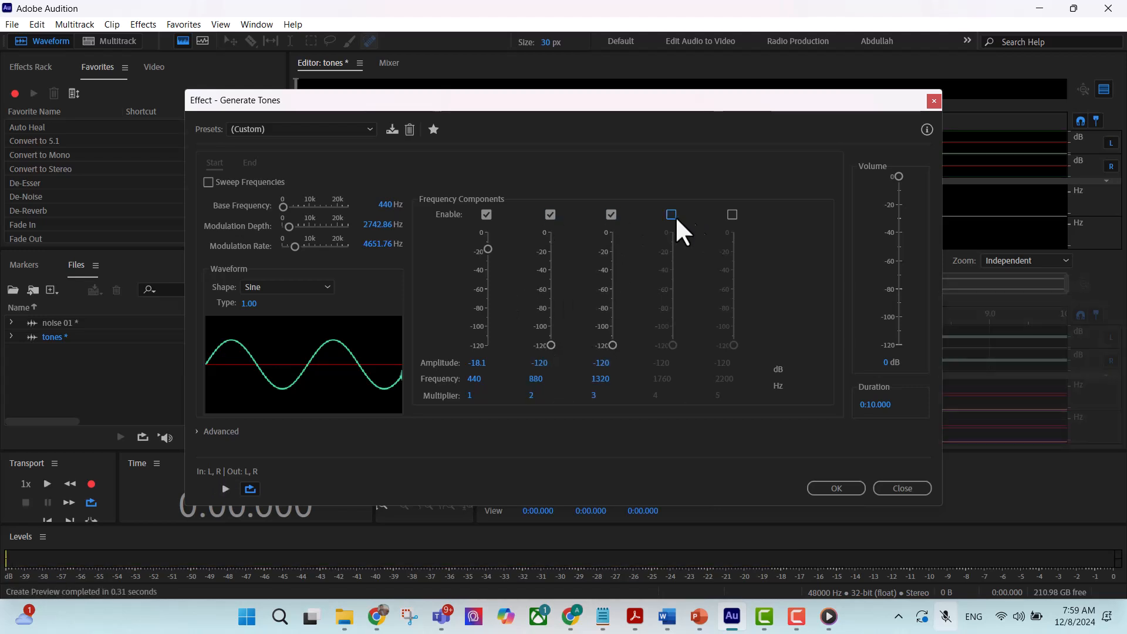
click(732, 215)
drag(551, 346, 550, 262)
drag(612, 345, 612, 254)
drag(673, 345, 672, 252)
key(space)
key(space)
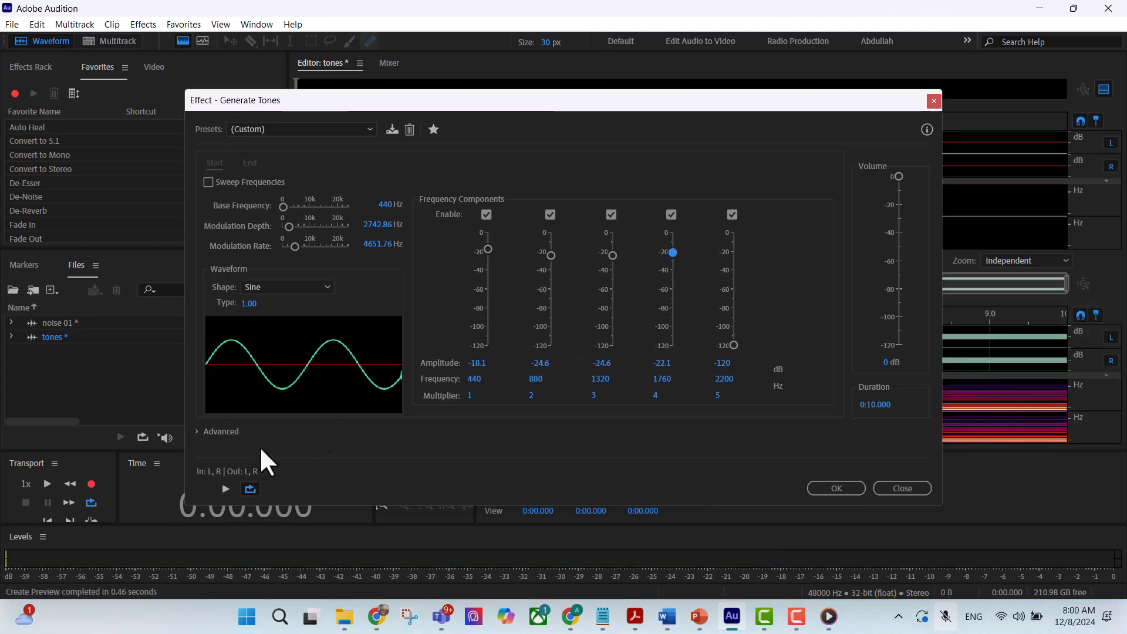
click(225, 489)
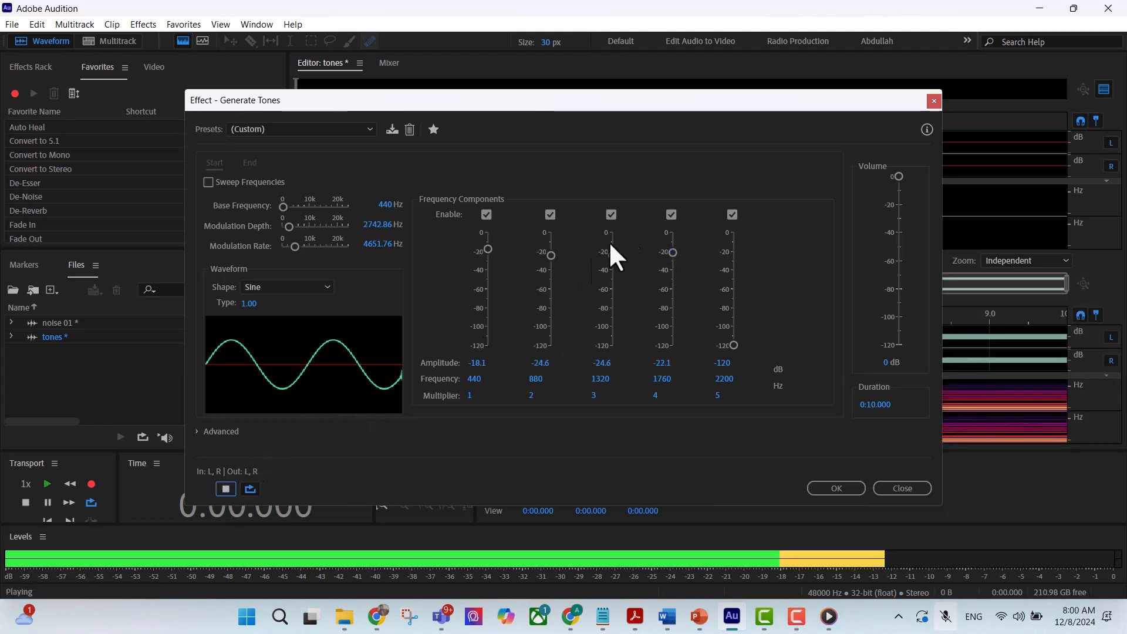
Set the component amplitudes to -14 dB for the second, -12.2 dB for the third and -43.9 dB for the fourth, previewing the changes.
drag(673, 253, 670, 273)
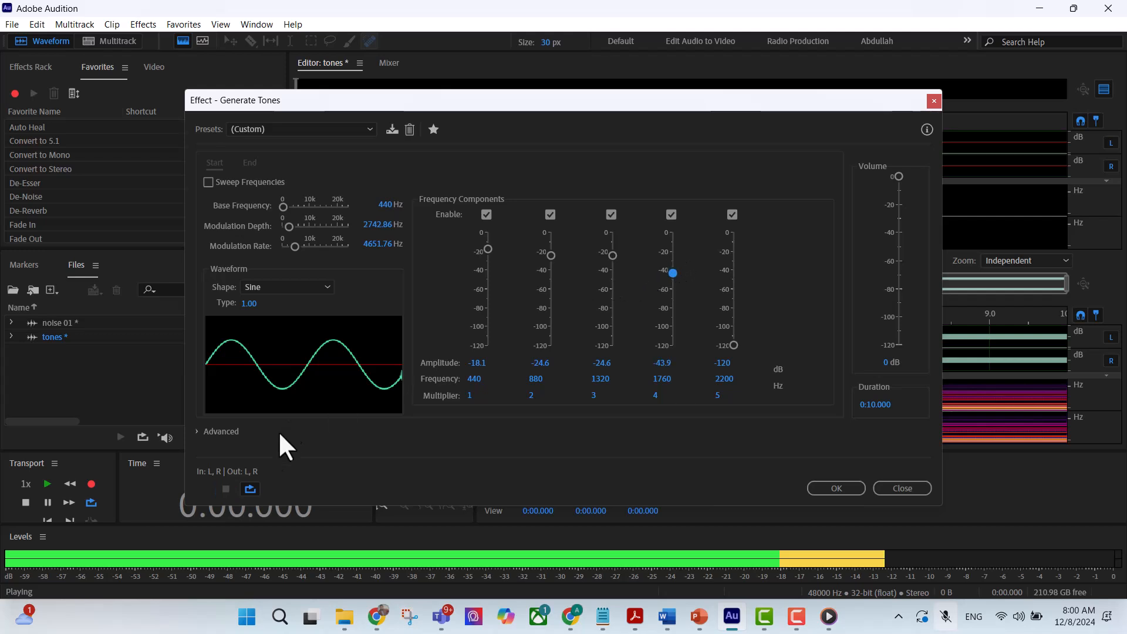
key(space)
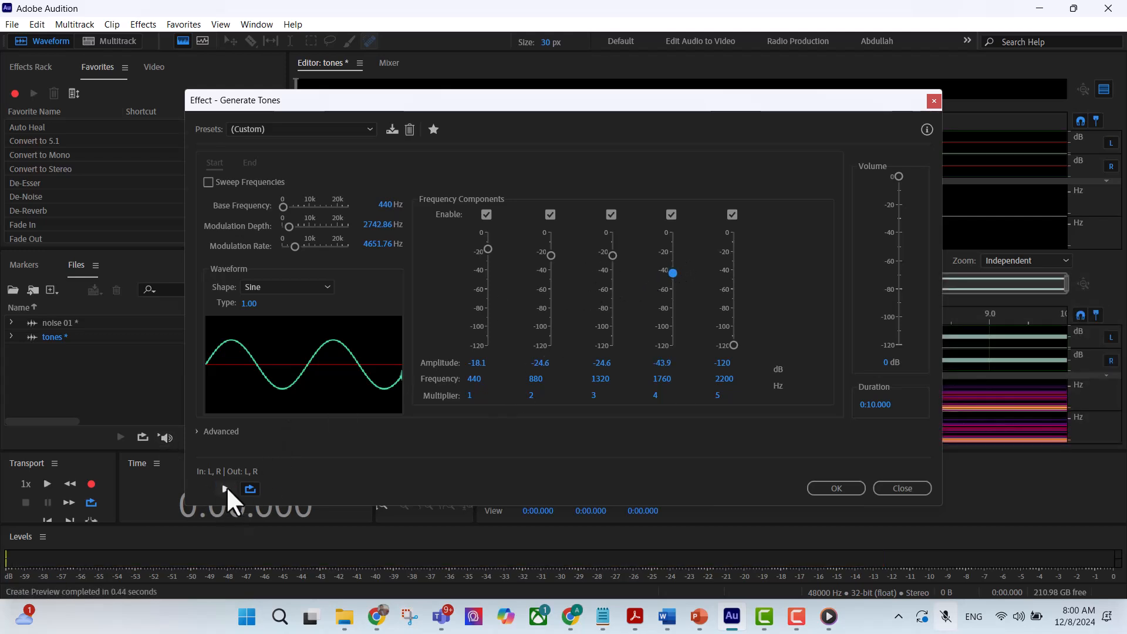
click(226, 488)
drag(612, 254, 550, 244)
click(227, 489)
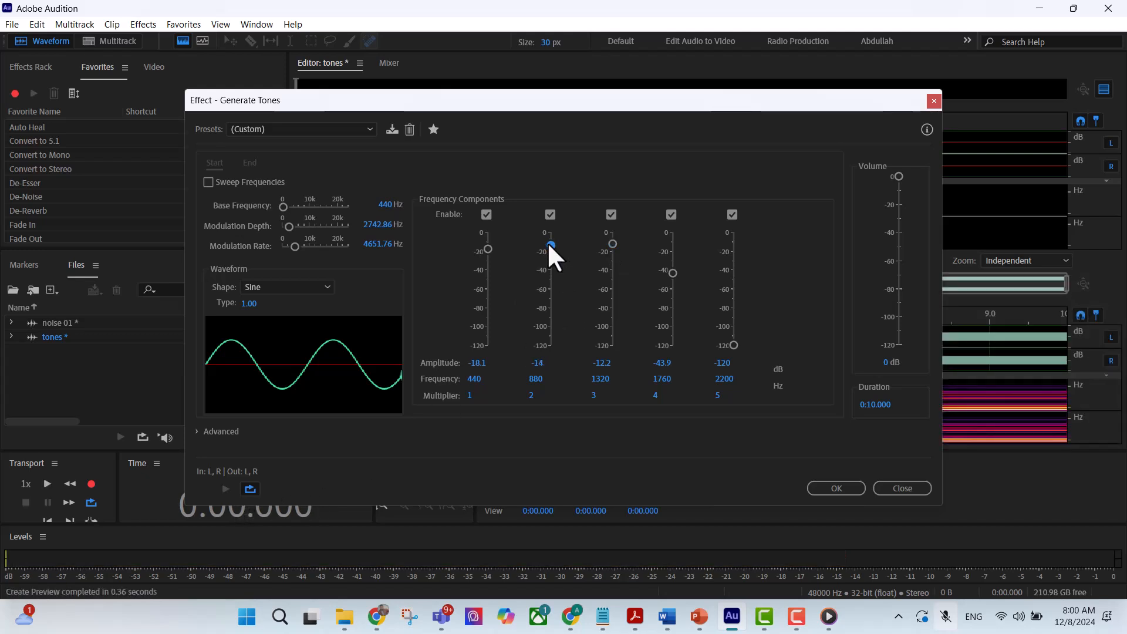
click(225, 488)
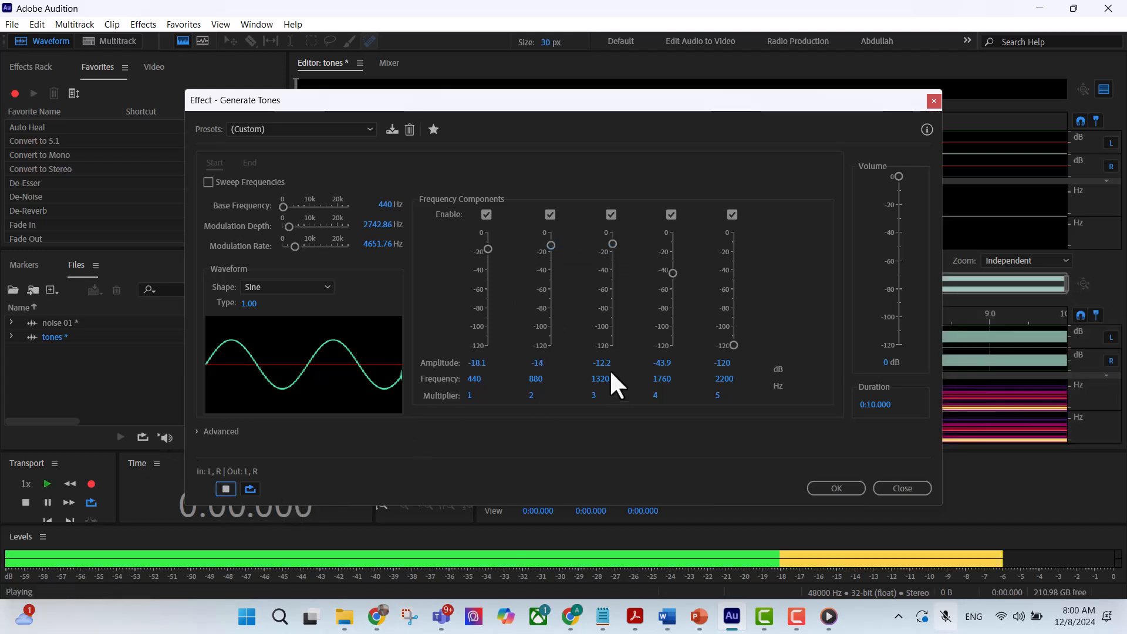
Rebalance the components to -87 dB for the second, -13.4 dB for the third and -80.1 dB for the fourth, previewing between changes.
drag(675, 282, 672, 309)
click(226, 488)
drag(613, 243, 613, 313)
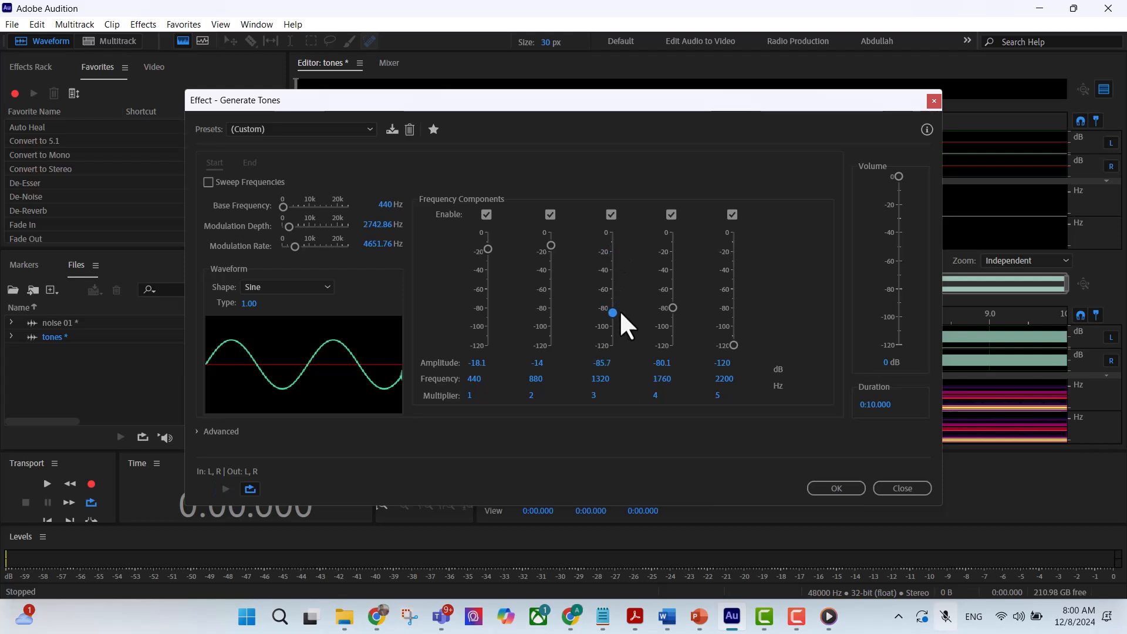
click(226, 488)
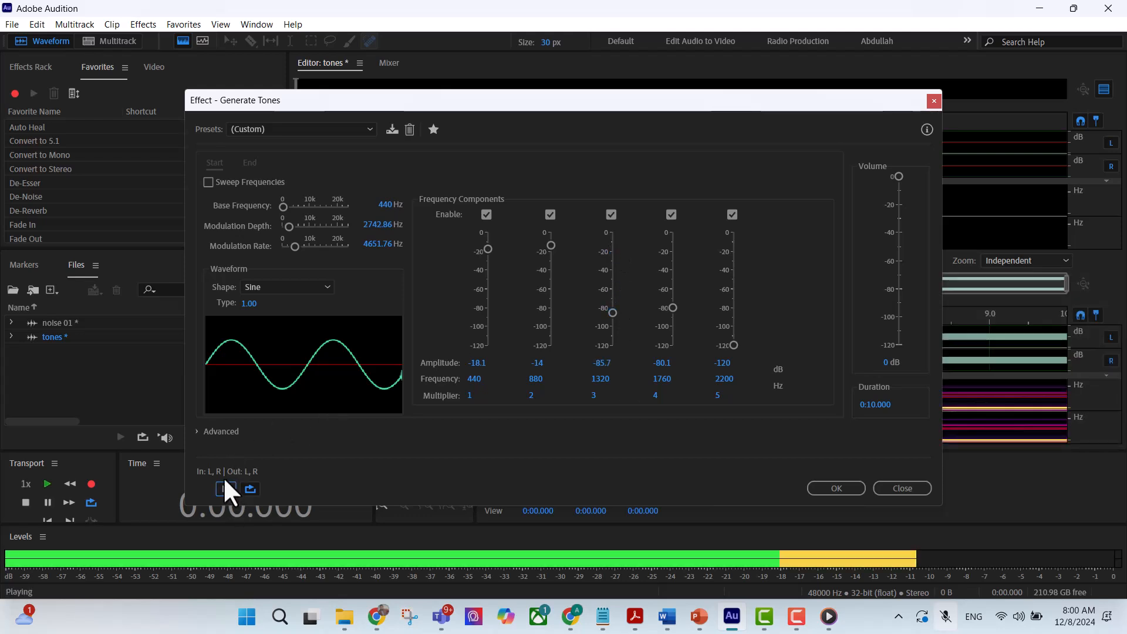
drag(552, 257, 611, 249)
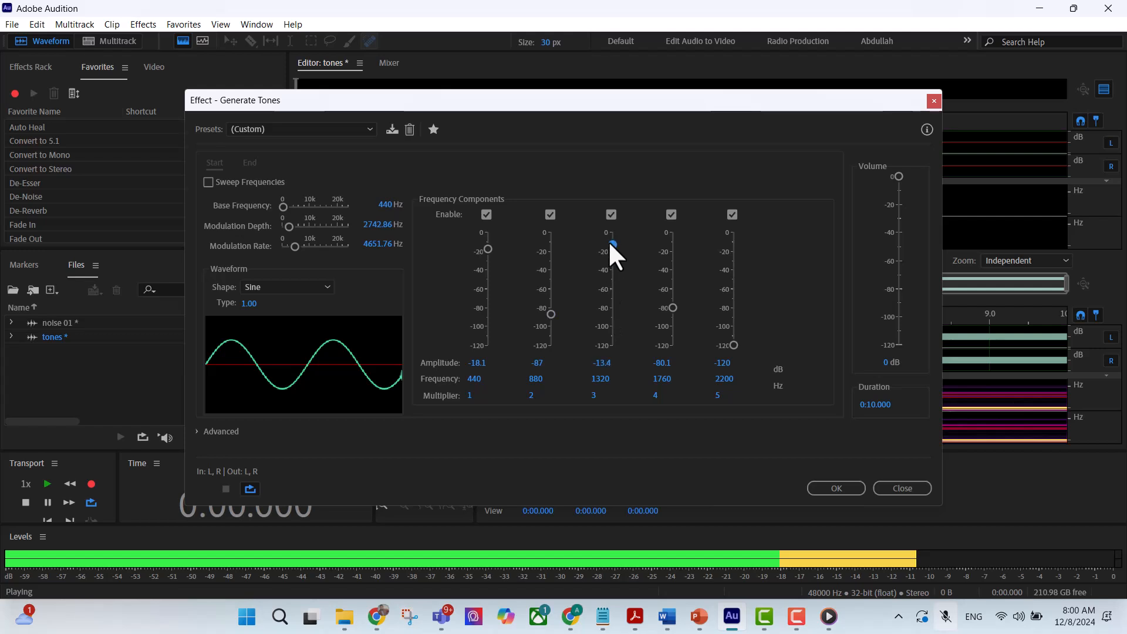
click(226, 489)
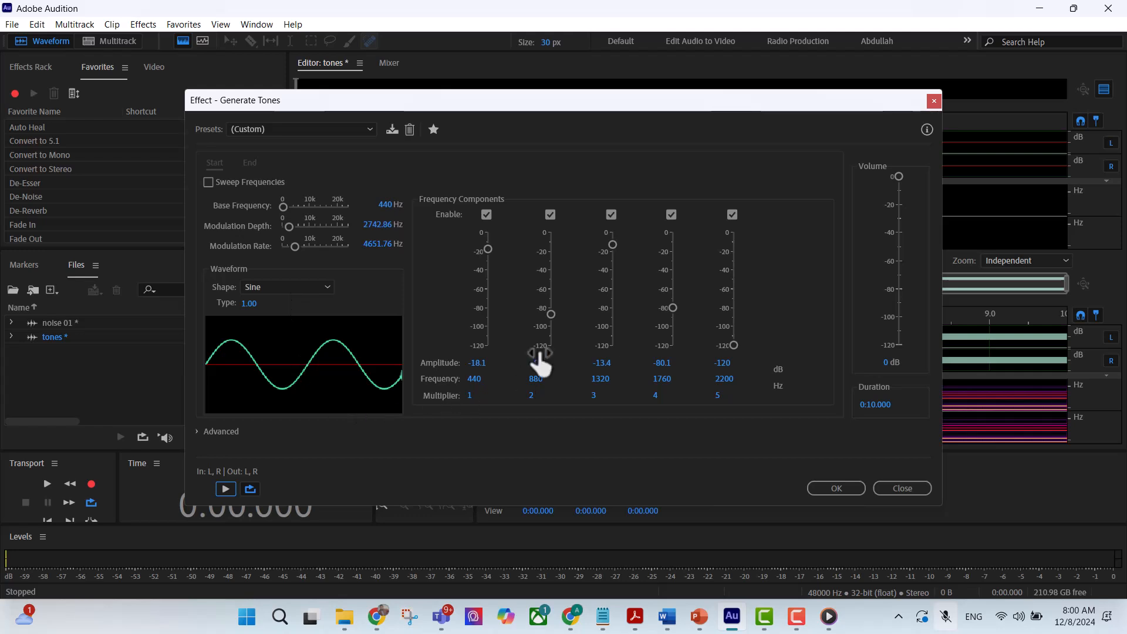
Disable frequency components two to five, set the modulation depth and rate to 0 Hz, and preview the plain tone.
click(732, 215)
click(671, 215)
click(611, 214)
click(550, 214)
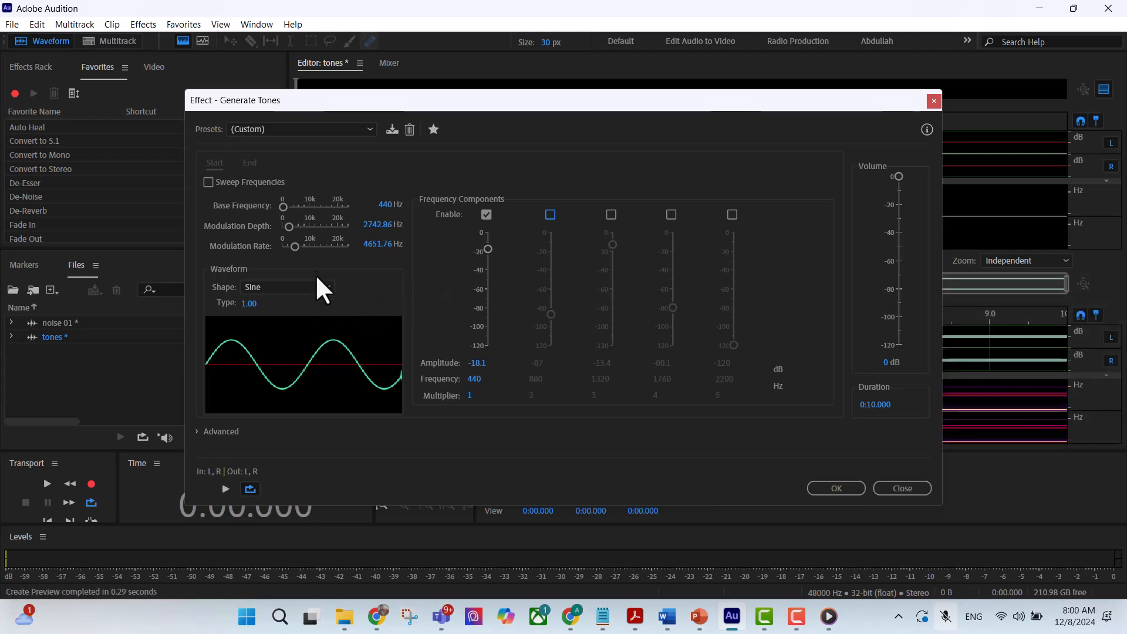
drag(293, 247, 239, 226)
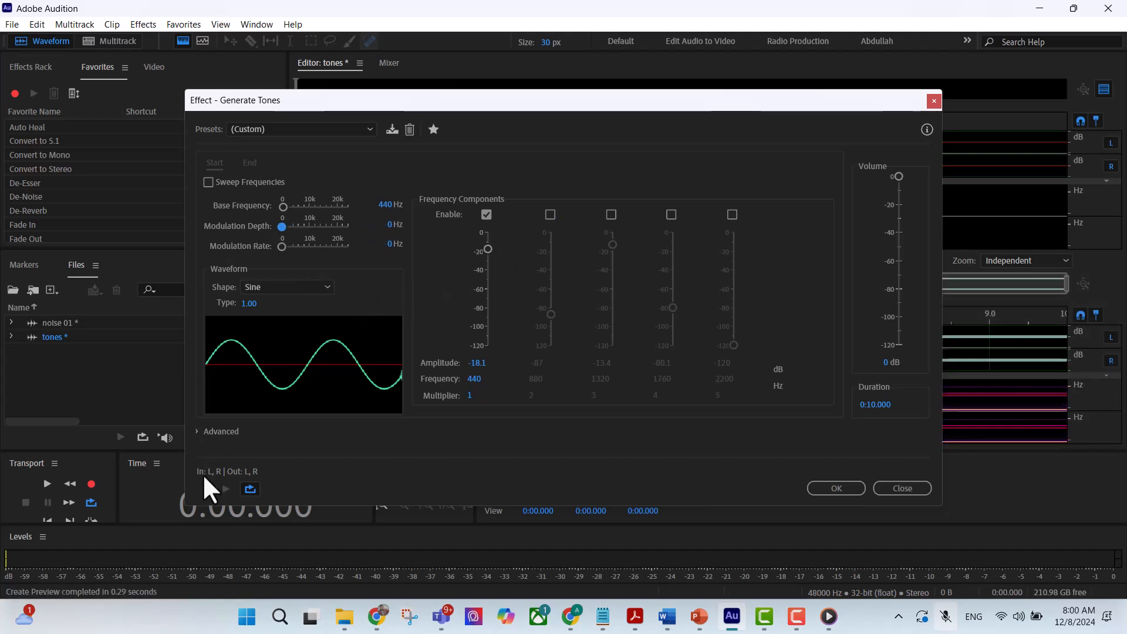
click(226, 489)
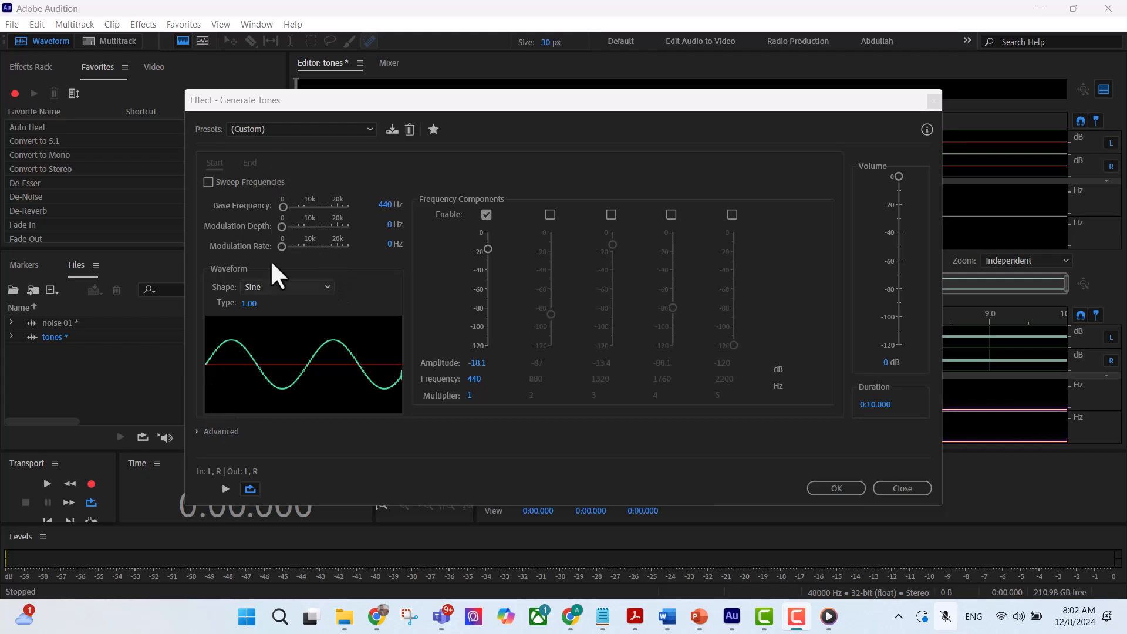
Load the Chord preset for the generated tones and preview it.
click(276, 130)
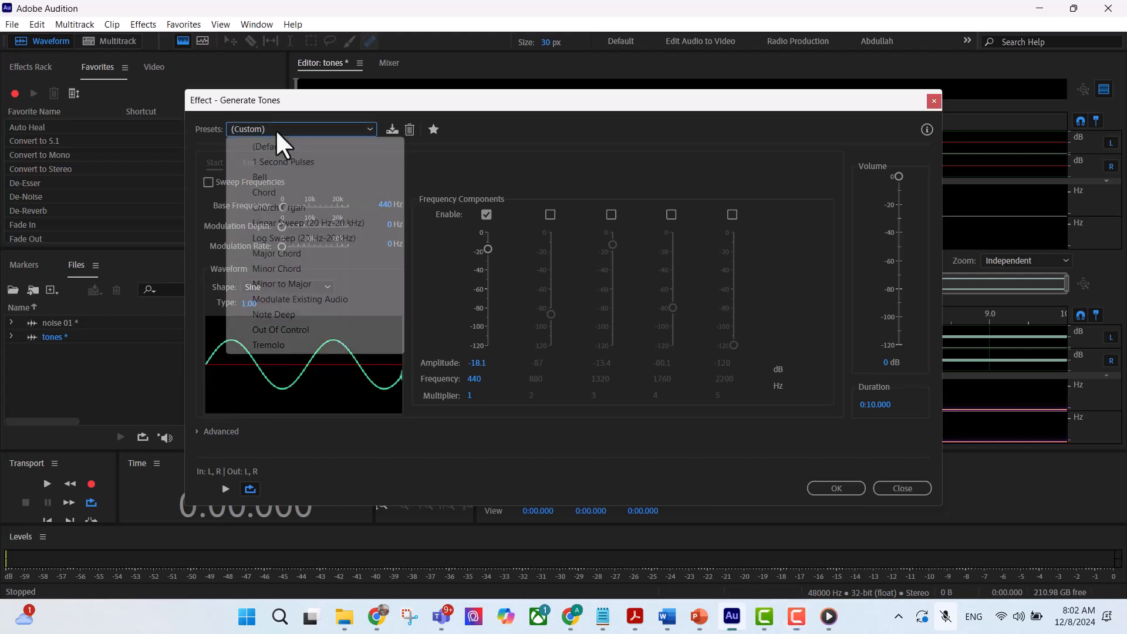
click(269, 190)
click(225, 489)
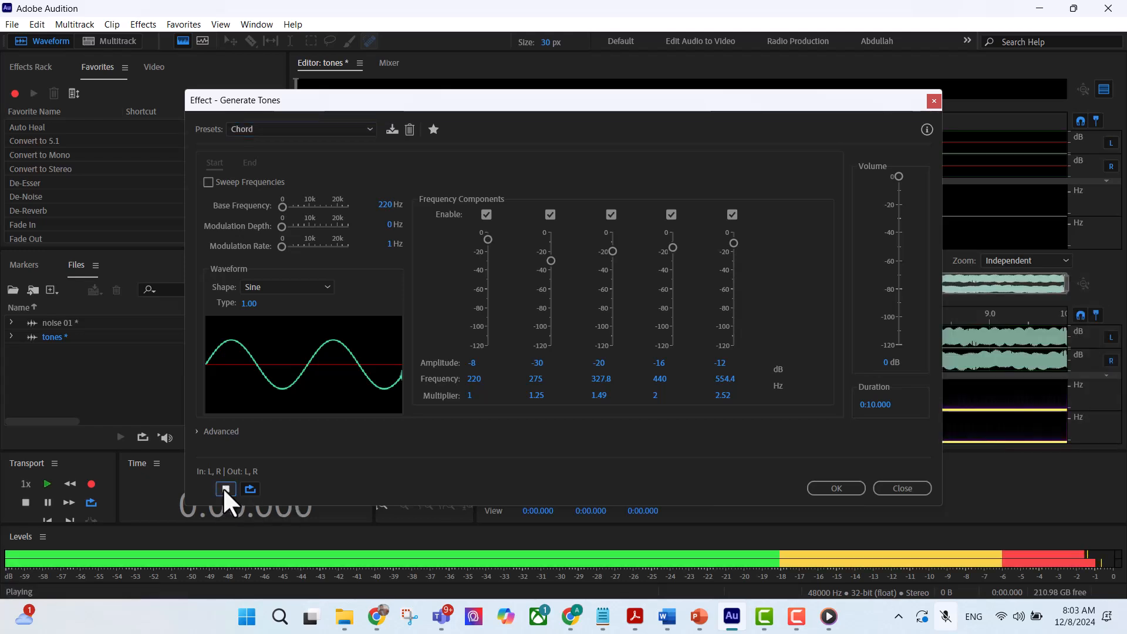
Set the chord's base frequency to 440 Hz and preview it.
click(383, 205)
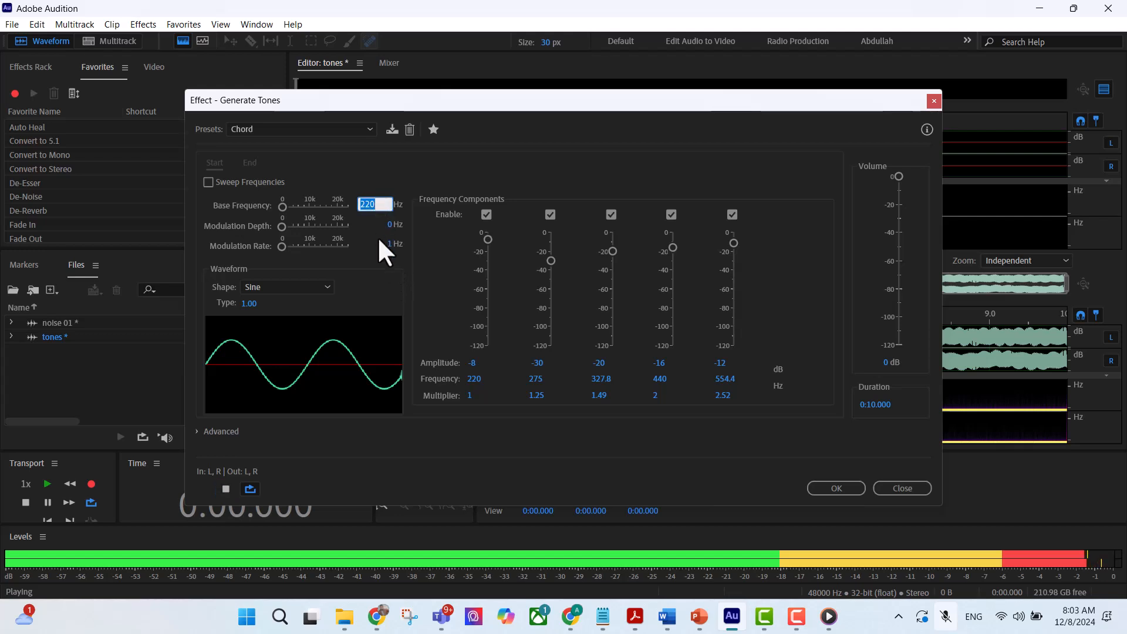
text(440)
click(324, 428)
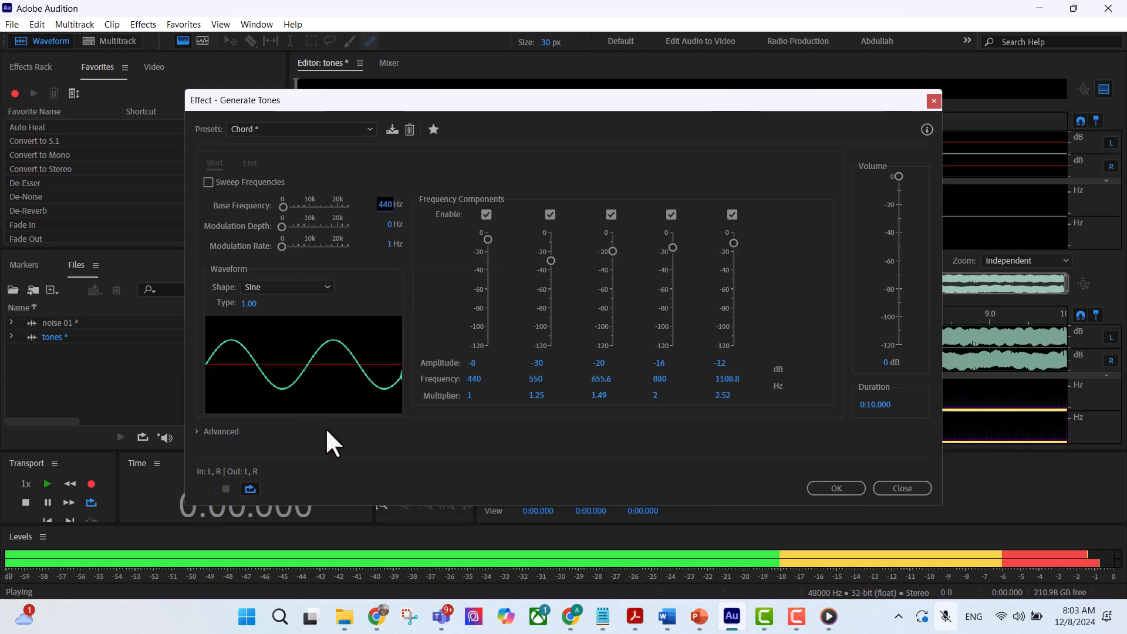
click(223, 489)
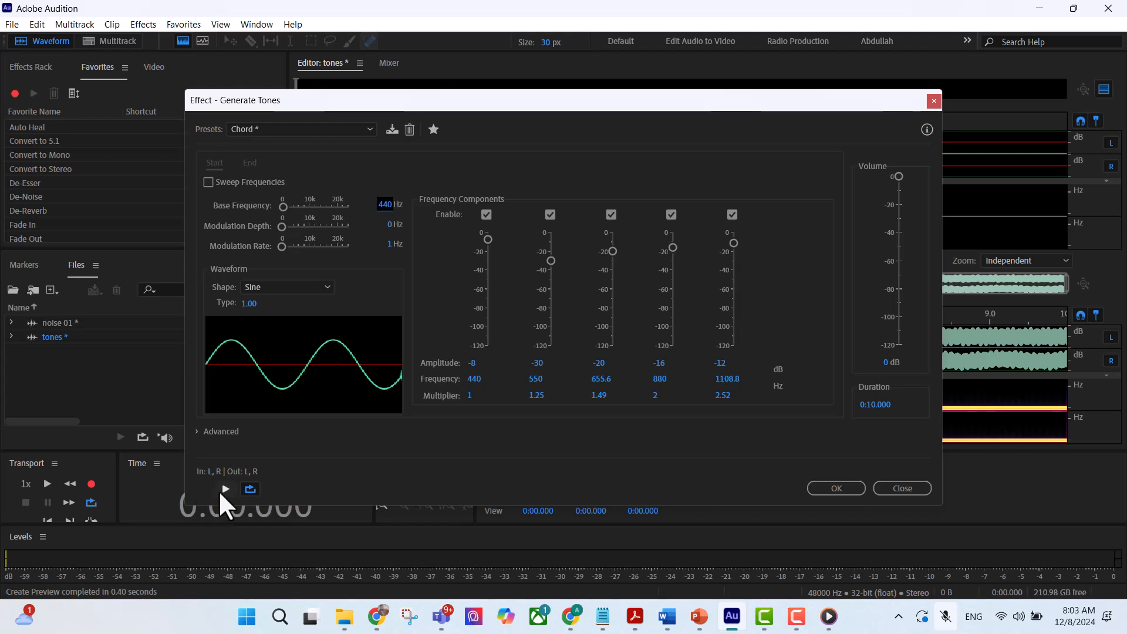
click(223, 489)
Set the chord's base frequency to 880 Hz and preview it.
click(385, 204)
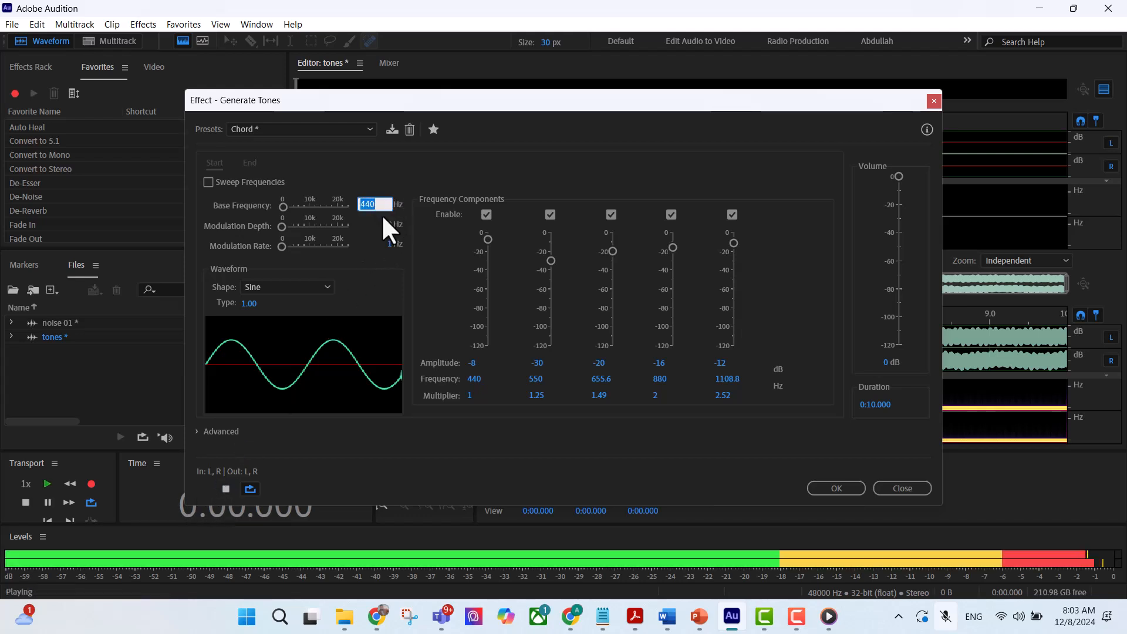
text(880)
click(322, 473)
click(227, 489)
click(226, 488)
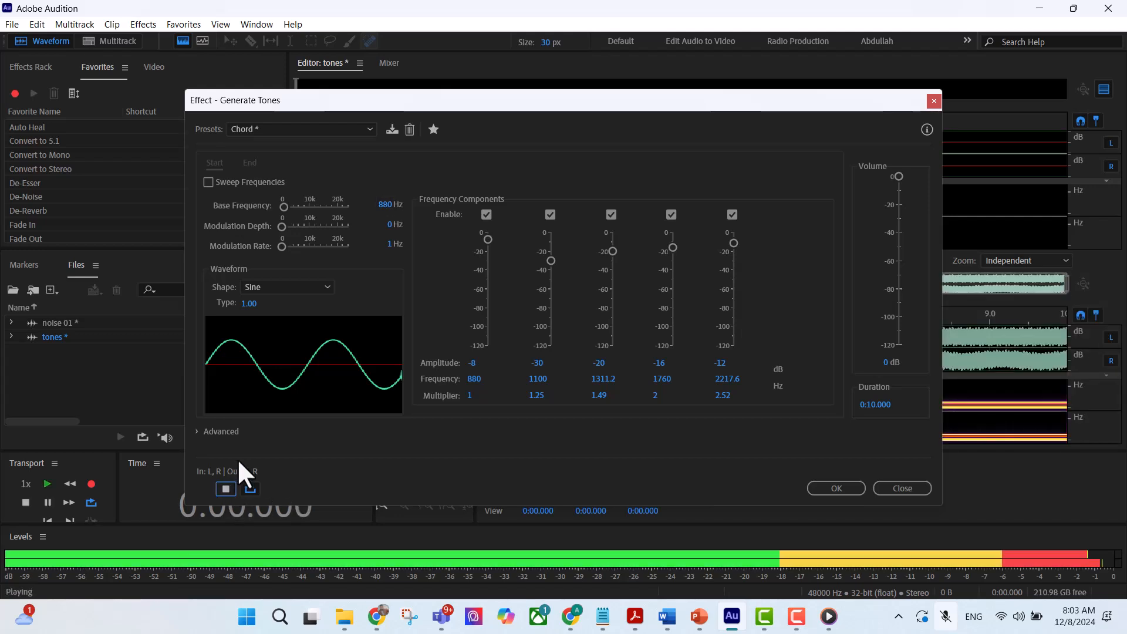
Stop the chord preview and restore the Default tone preset.
click(225, 488)
click(314, 129)
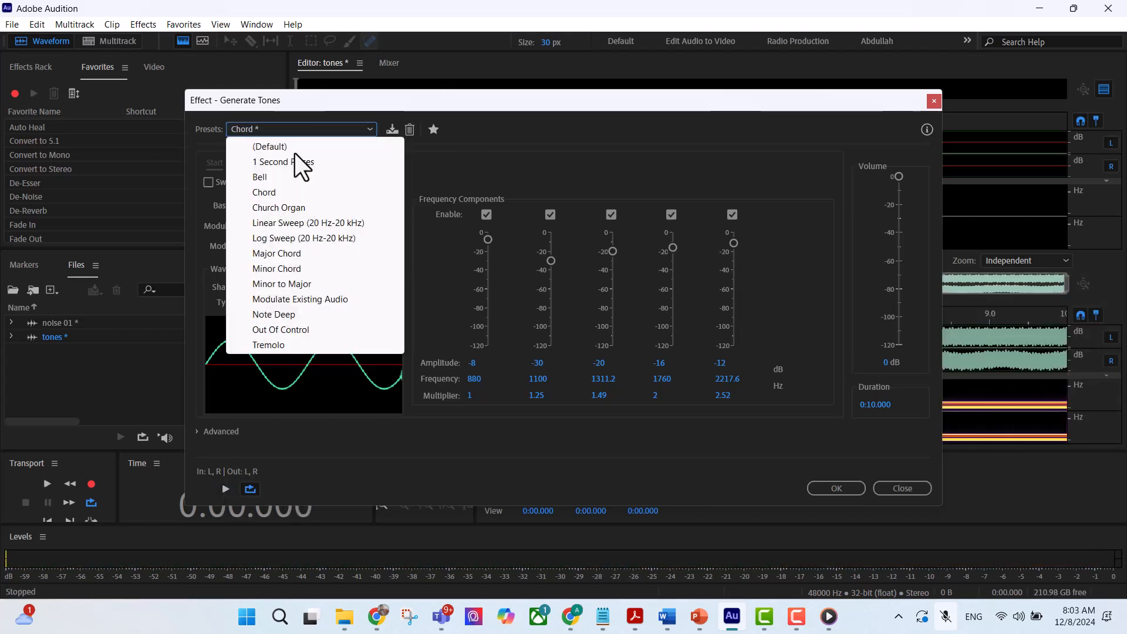
click(288, 147)
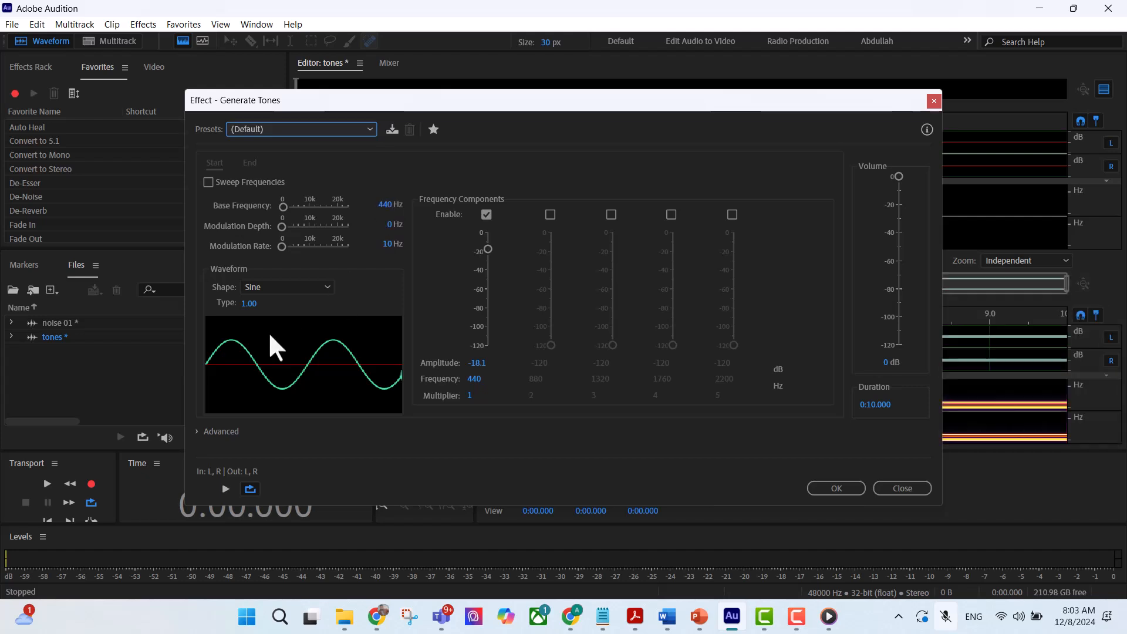
Set the tone's waveform shape to Square and preview it.
click(271, 285)
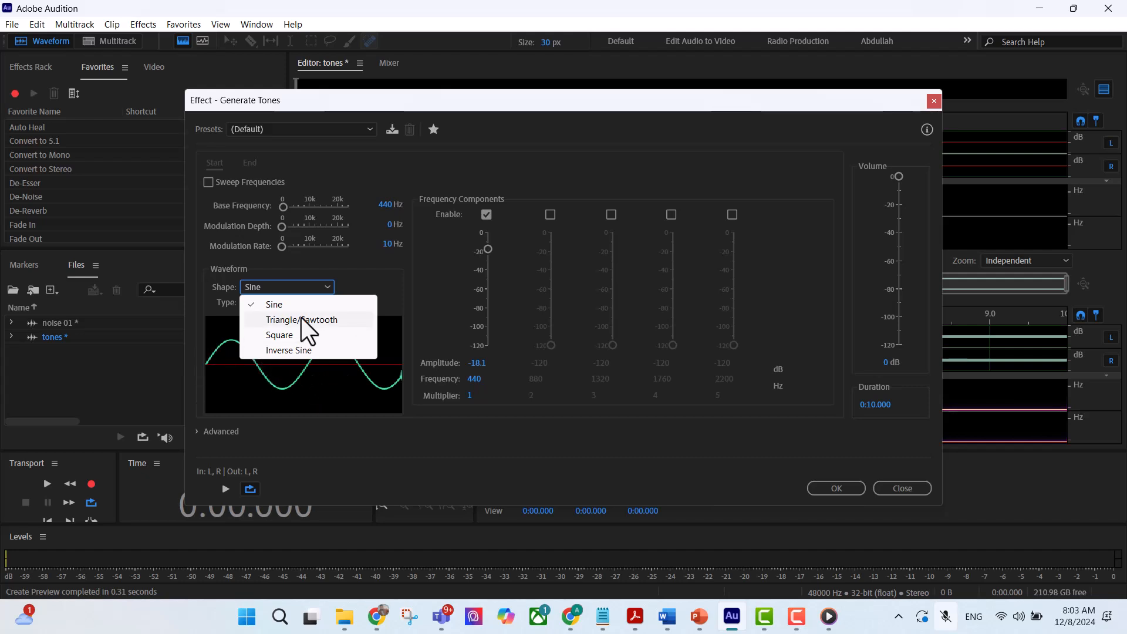
click(284, 334)
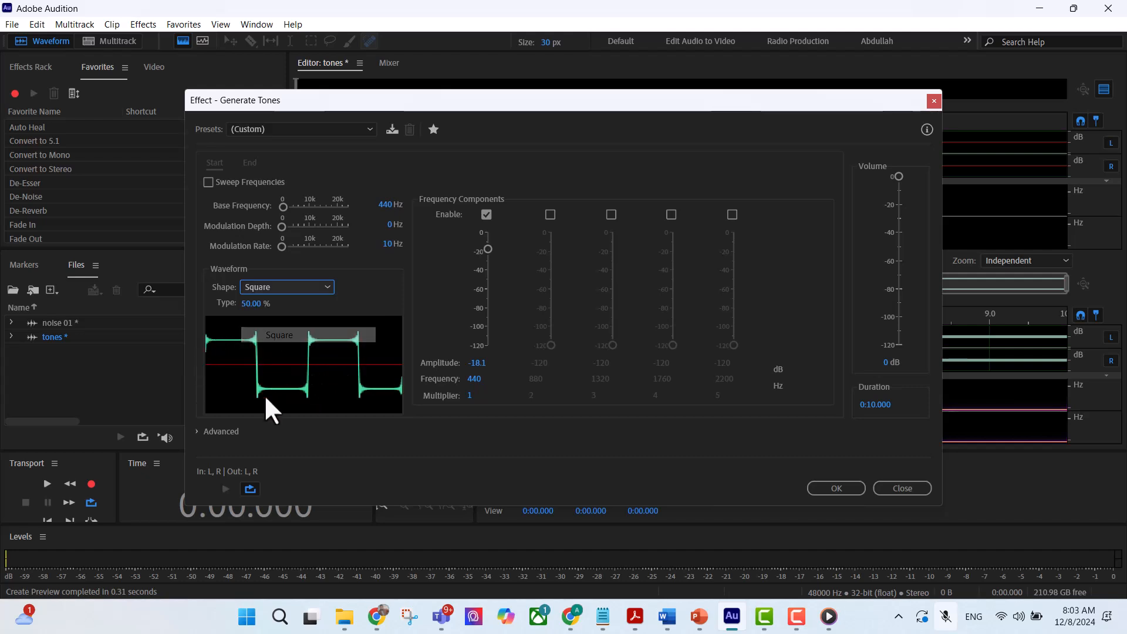
click(225, 489)
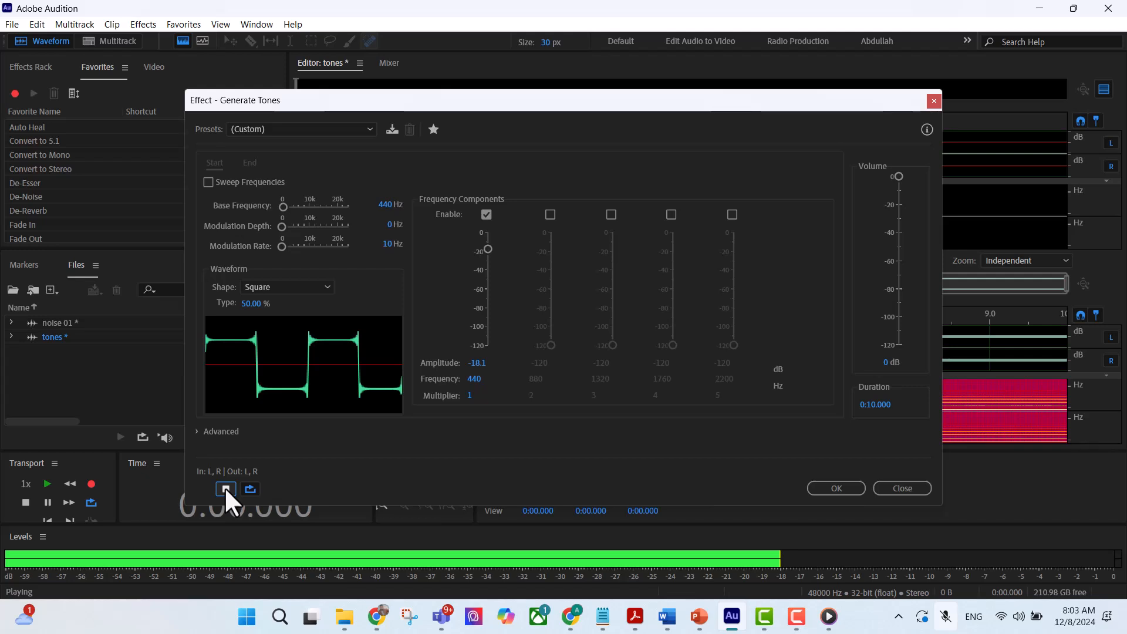
Change the tone's waveform shape to Triangle/Sawtooth and preview the sound.
click(302, 287)
click(296, 322)
click(224, 489)
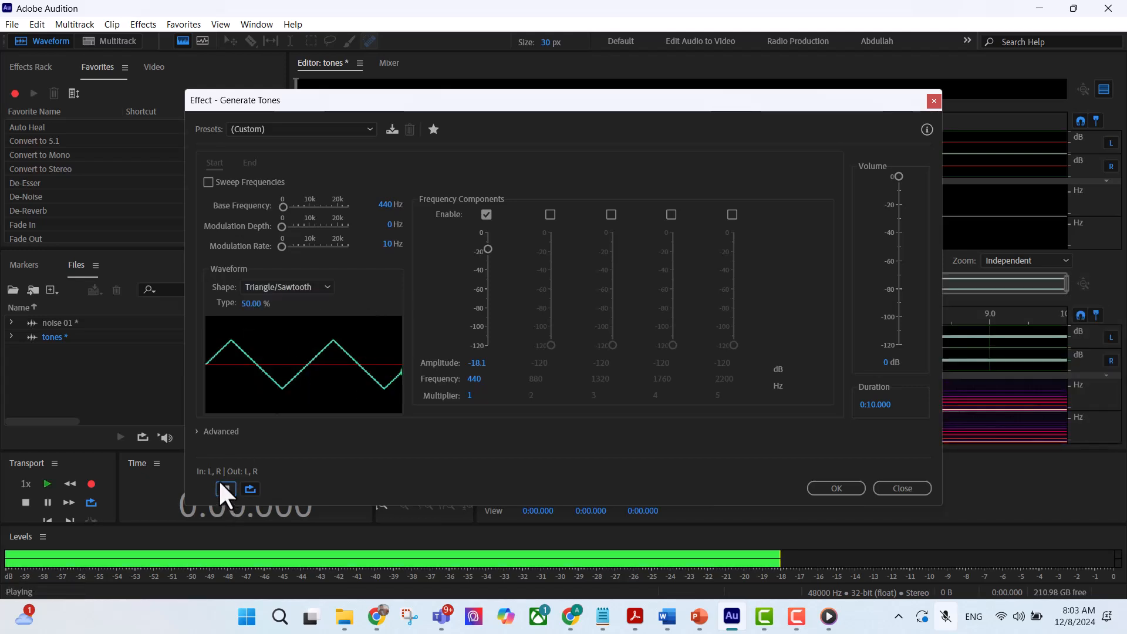
click(224, 489)
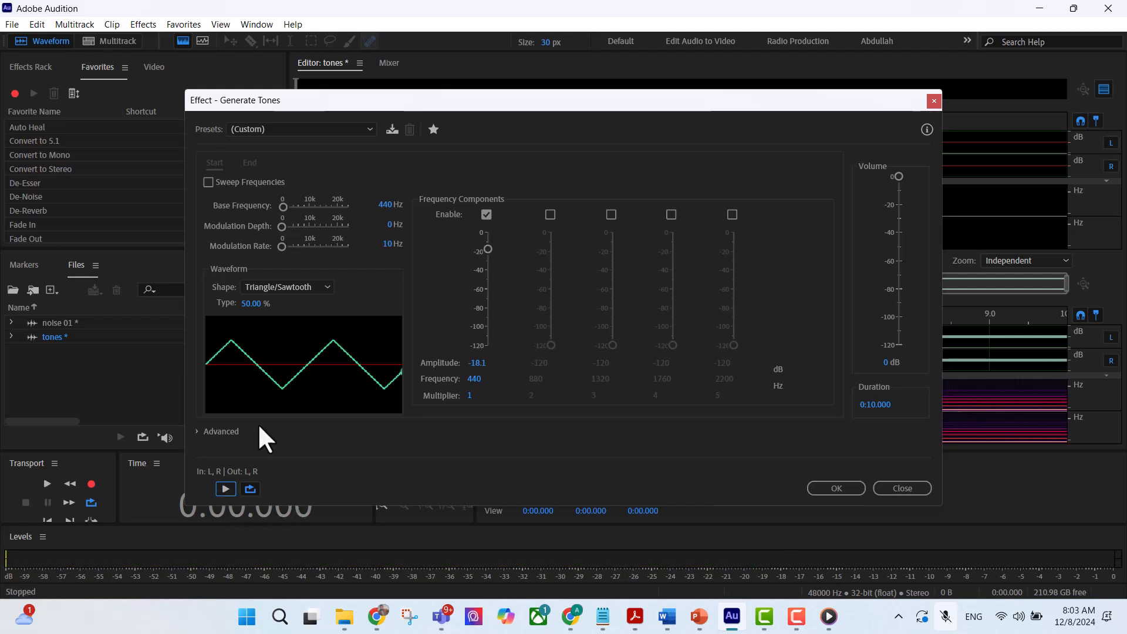
click(232, 486)
Switch the tone's waveform shape back to Square and toggle the preview.
click(304, 287)
click(283, 334)
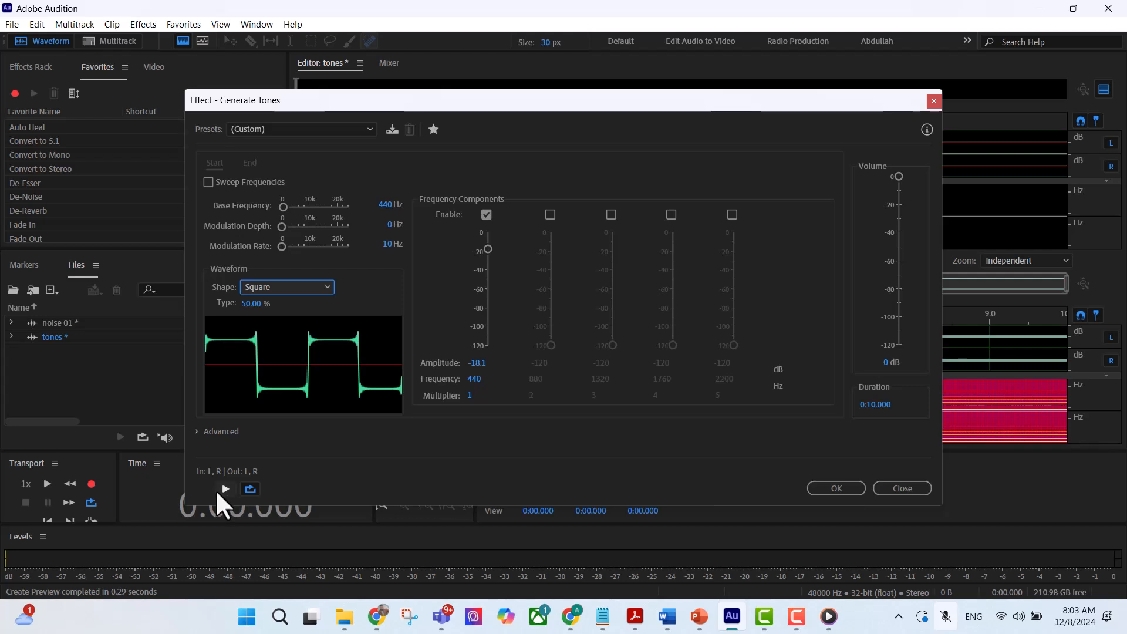
click(219, 489)
Raise the square tone's modulation depth to about 15191 Hz, previewing the sound between adjustments.
drag(283, 227, 302, 247)
click(223, 490)
click(223, 489)
drag(290, 226, 324, 226)
click(224, 488)
click(224, 486)
Lower the tone's modulation rate to 0 Hz, preview the sound and stop playback.
drag(296, 242, 271, 246)
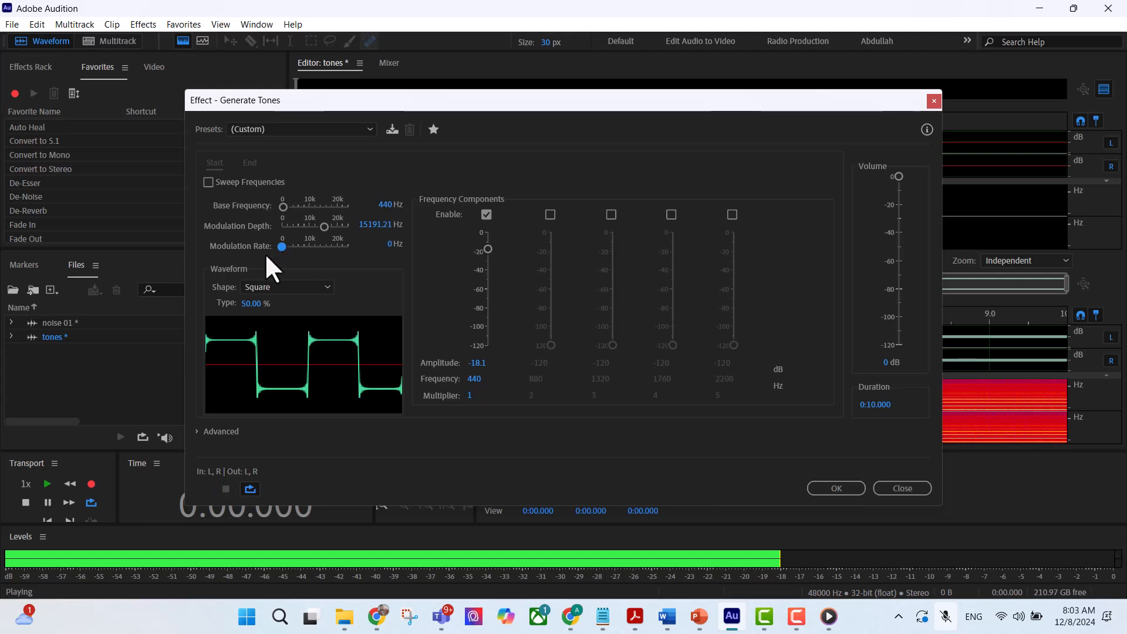
click(228, 486)
click(227, 488)
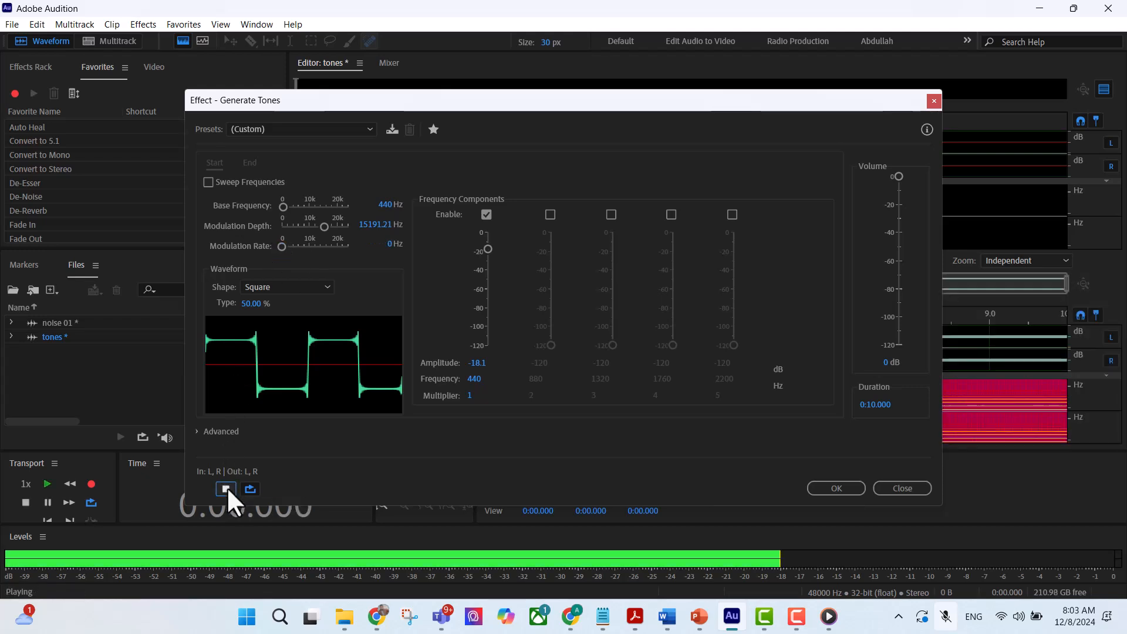
click(226, 488)
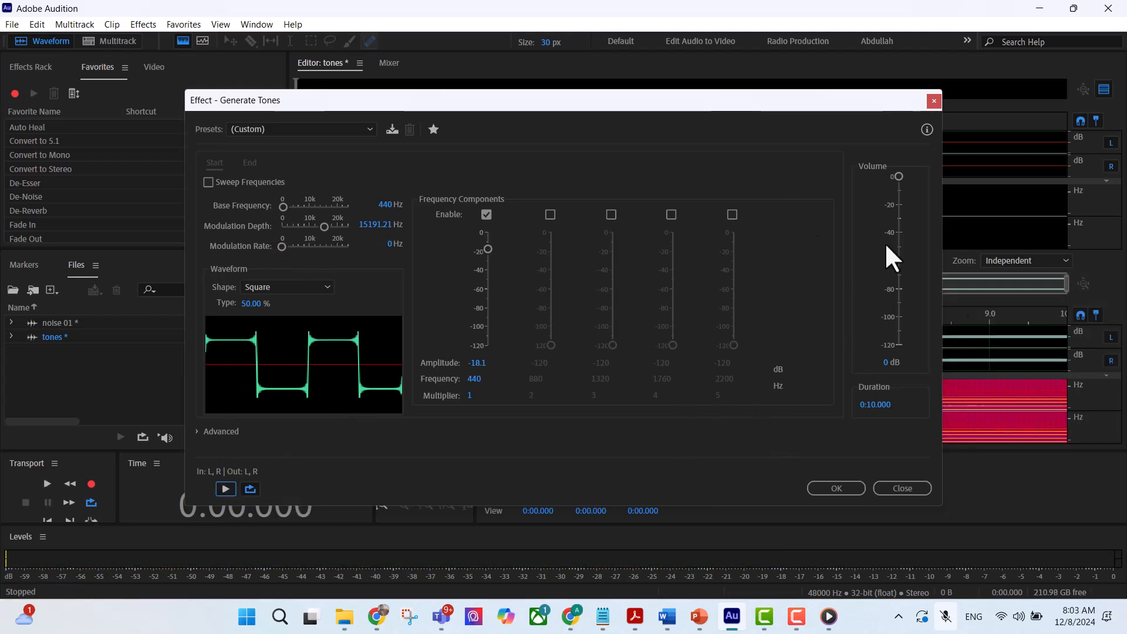
Apply the generated tone to the file, then clear the selection by placing the playhead at about 1.36 seconds in the waveform.
click(844, 487)
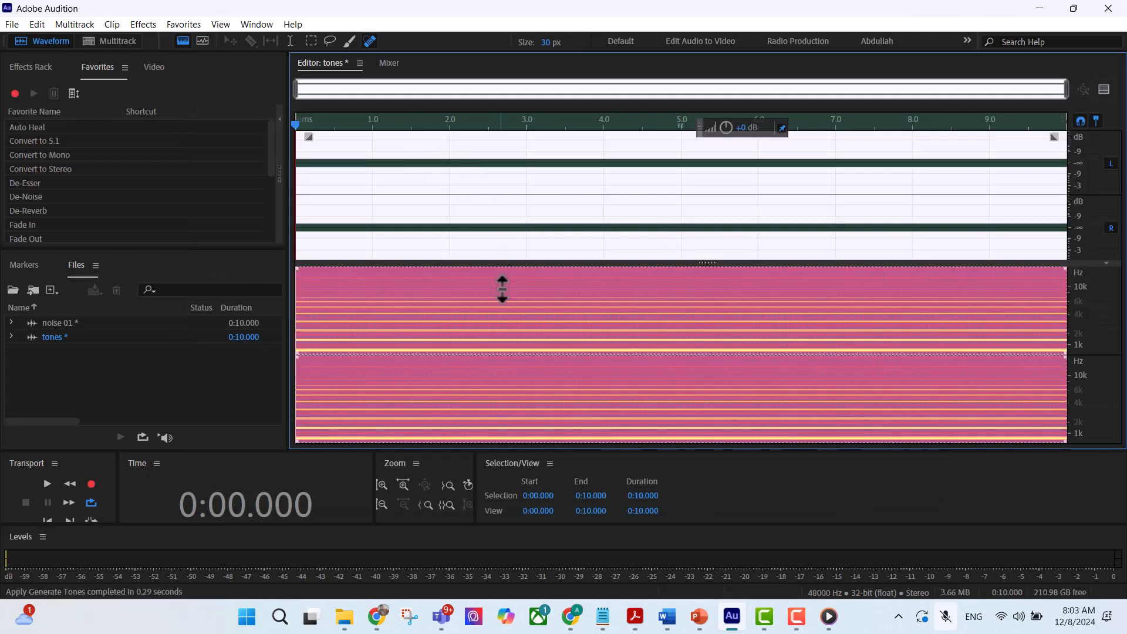
click(500, 352)
click(399, 153)
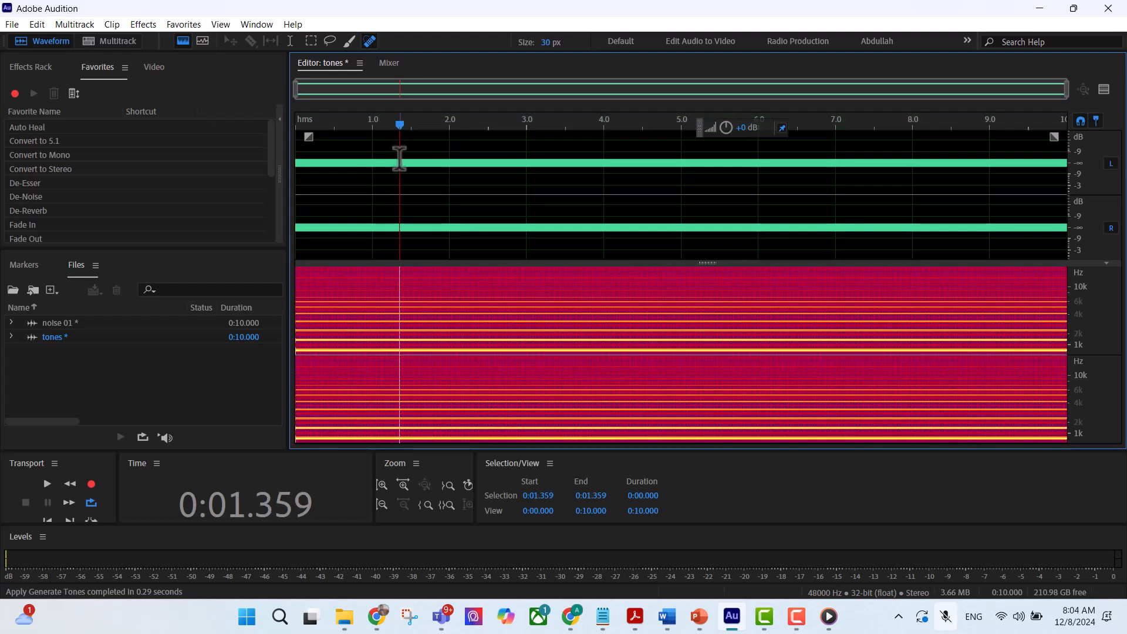